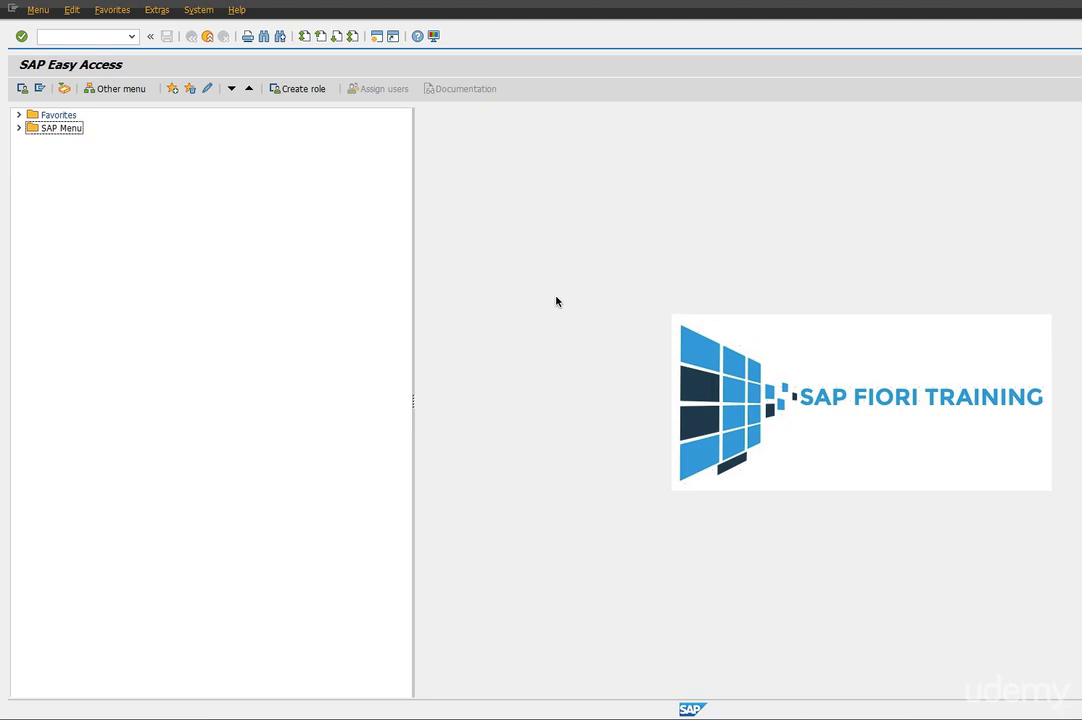
Step: Start transaction SPRO and open the SAP Reference IMG
left_click(98, 40)
type("spro")
key("Return")
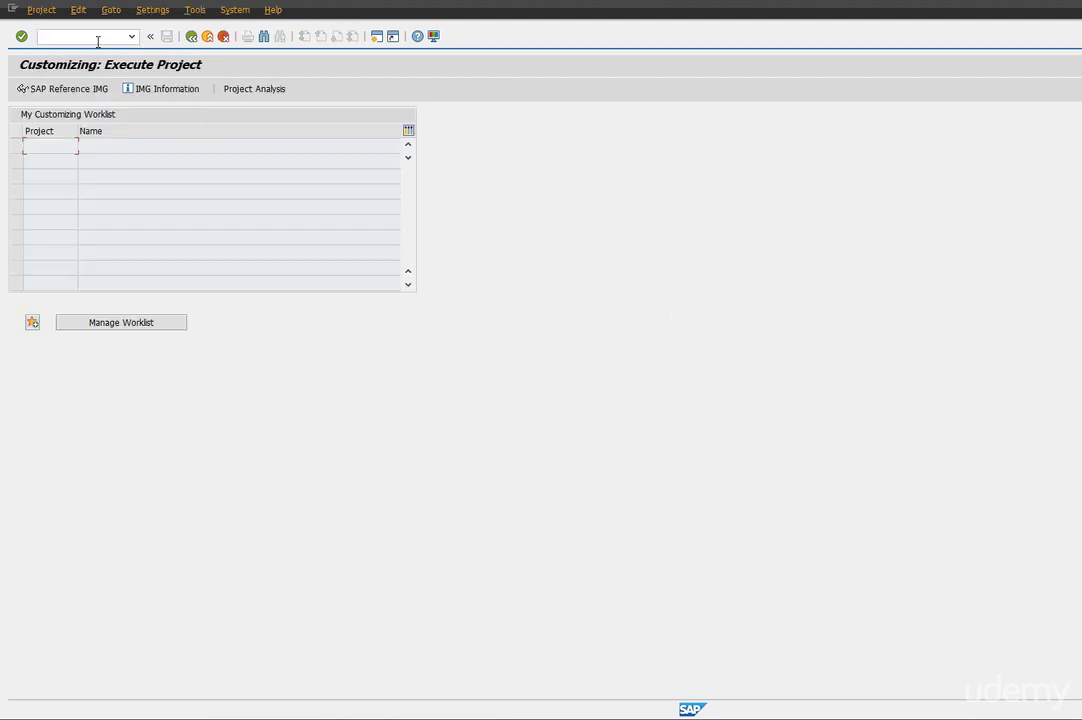
left_click(60, 88)
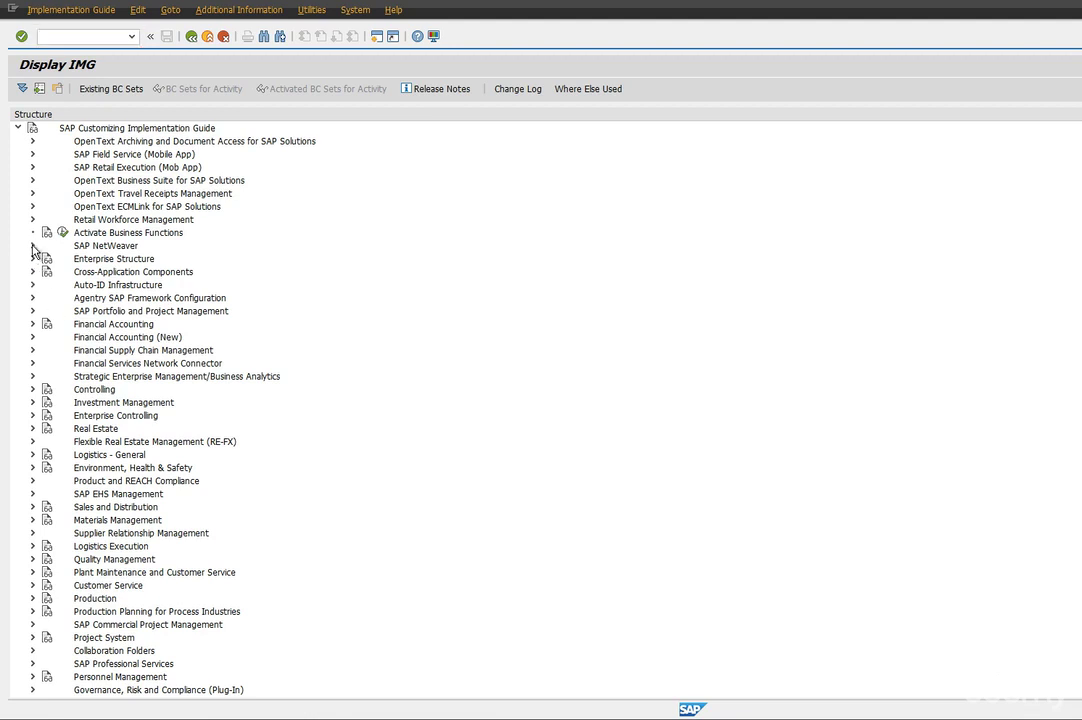
Step: Activate SAP Gateway from the OData Channel configuration under SAP NetWeaver > SAP Gateway, and return to the IMG structure
left_click(32, 246)
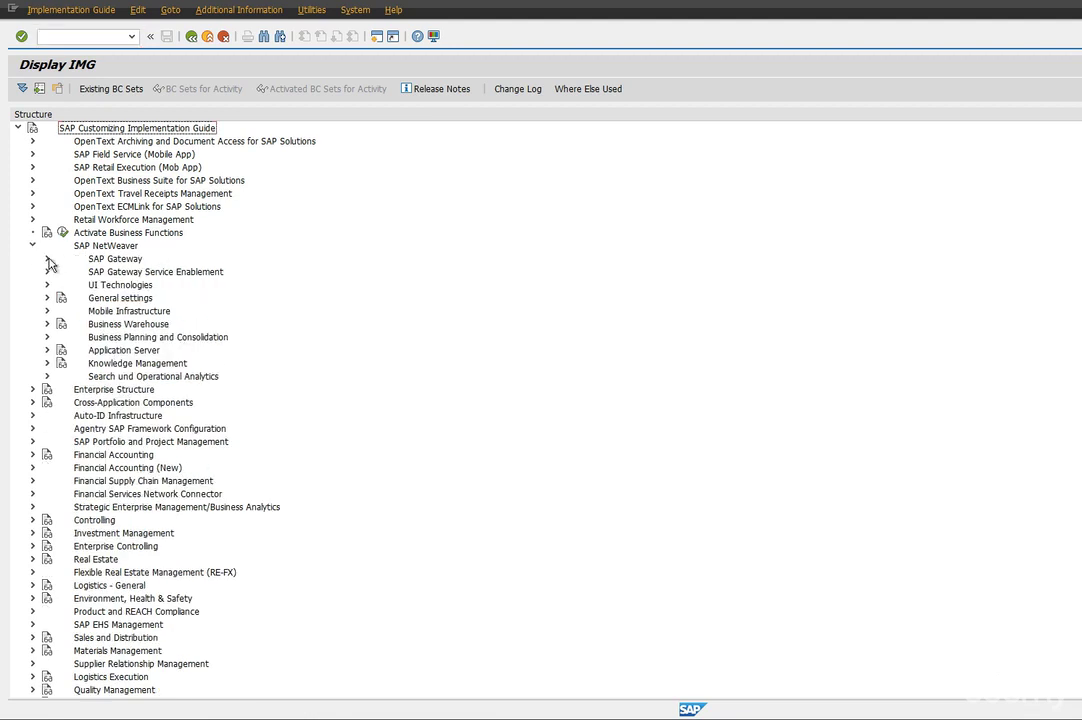
left_click(48, 260)
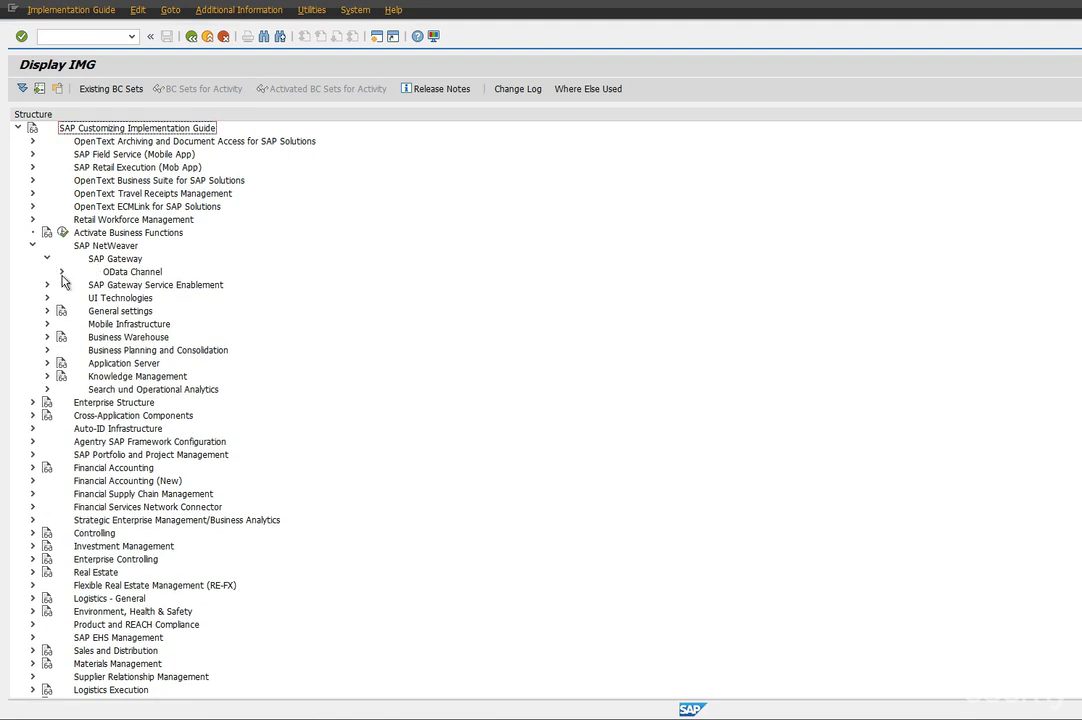
left_click(61, 272)
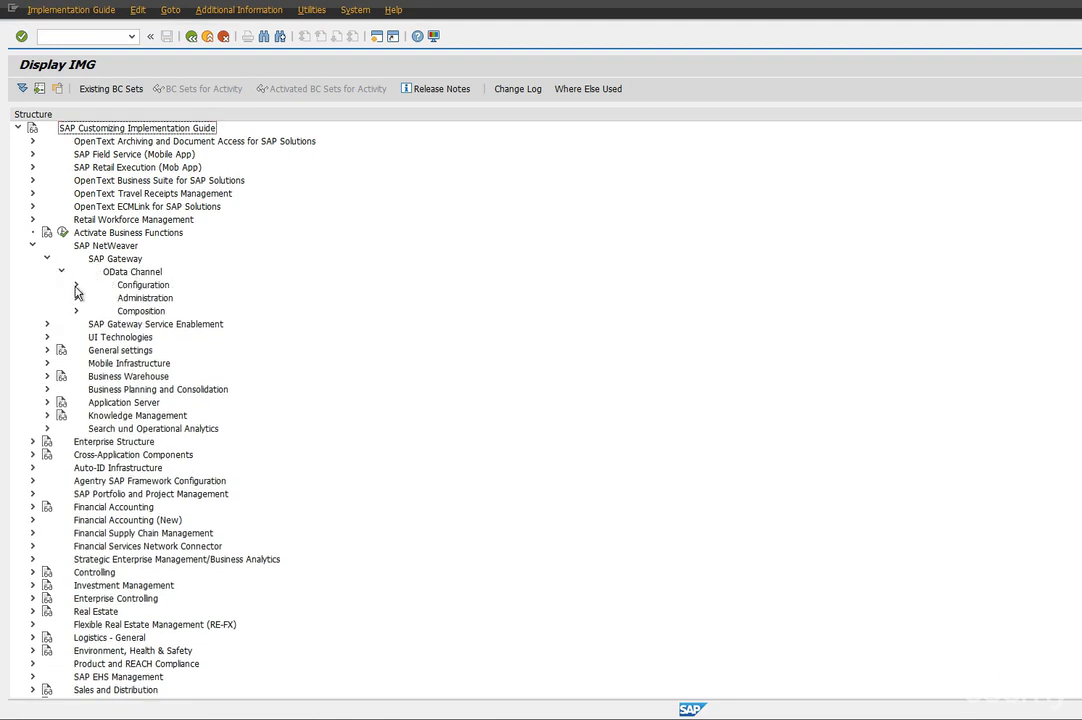
left_click(76, 286)
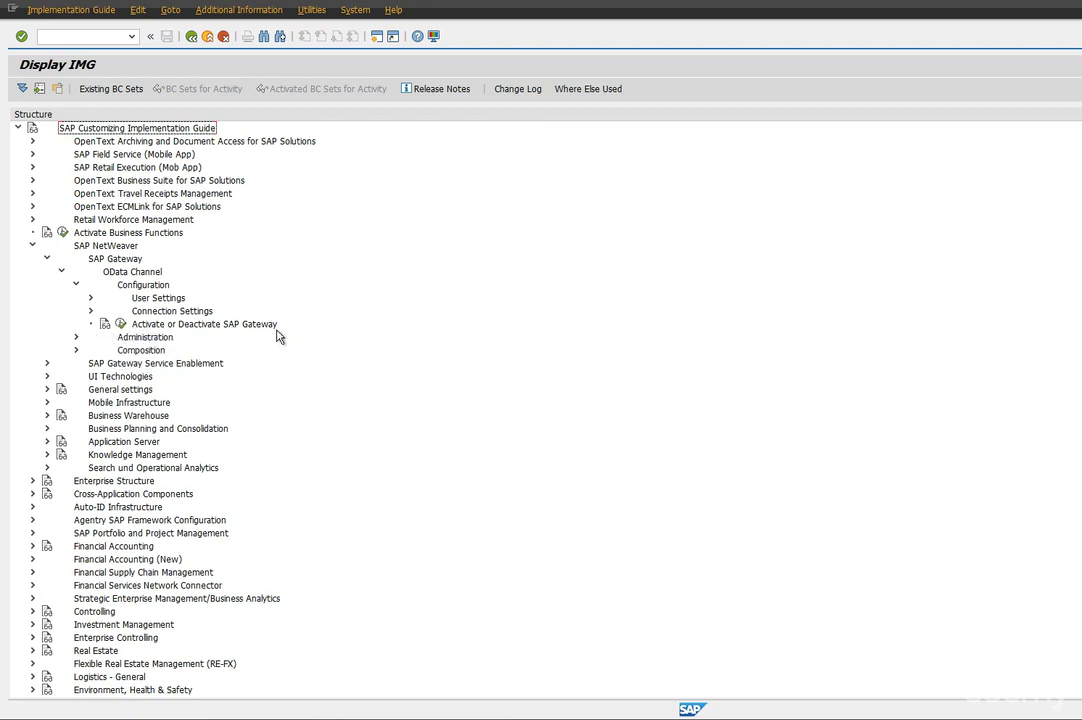
left_click(120, 325)
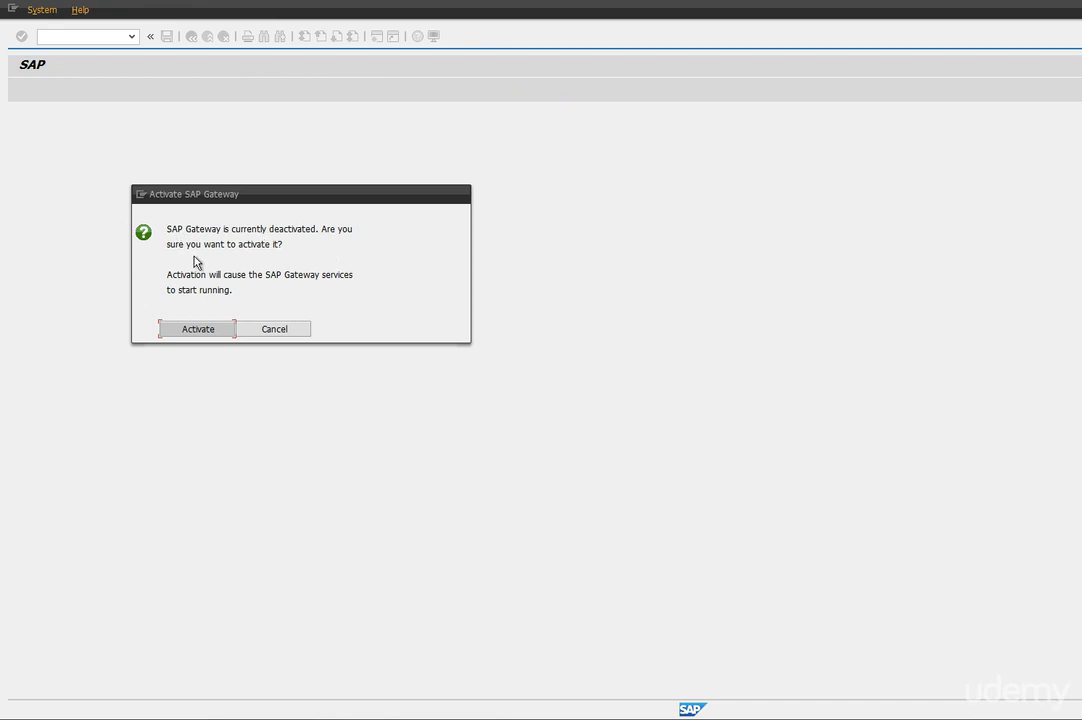
left_click(195, 333)
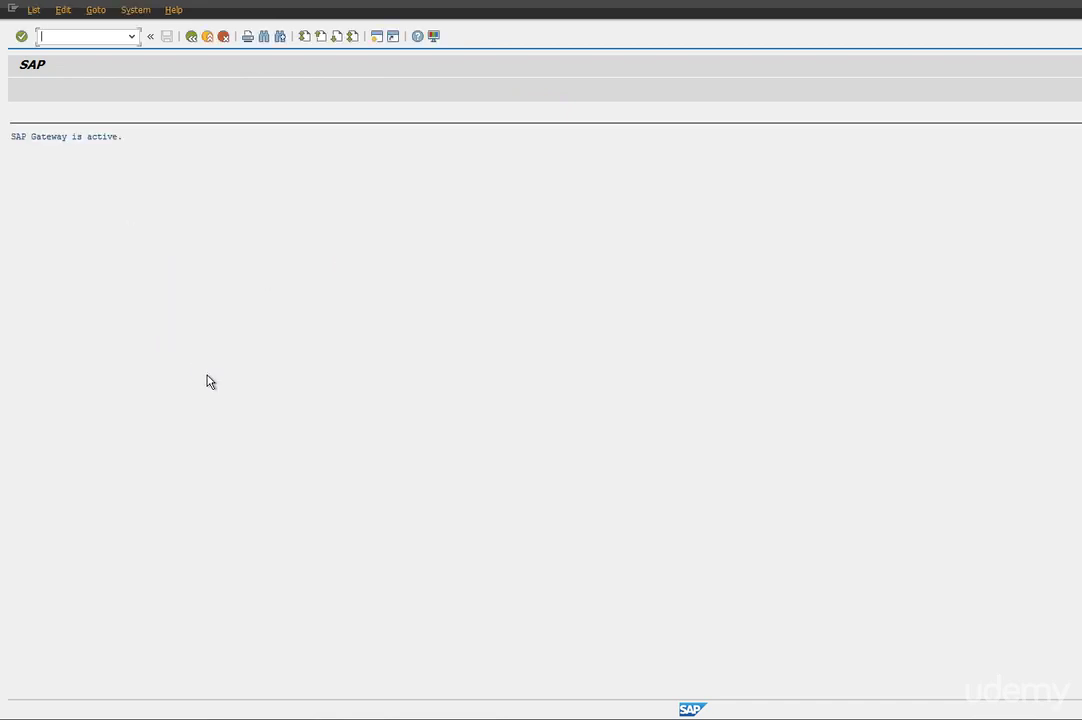
left_click(12, 138)
left_click(192, 42)
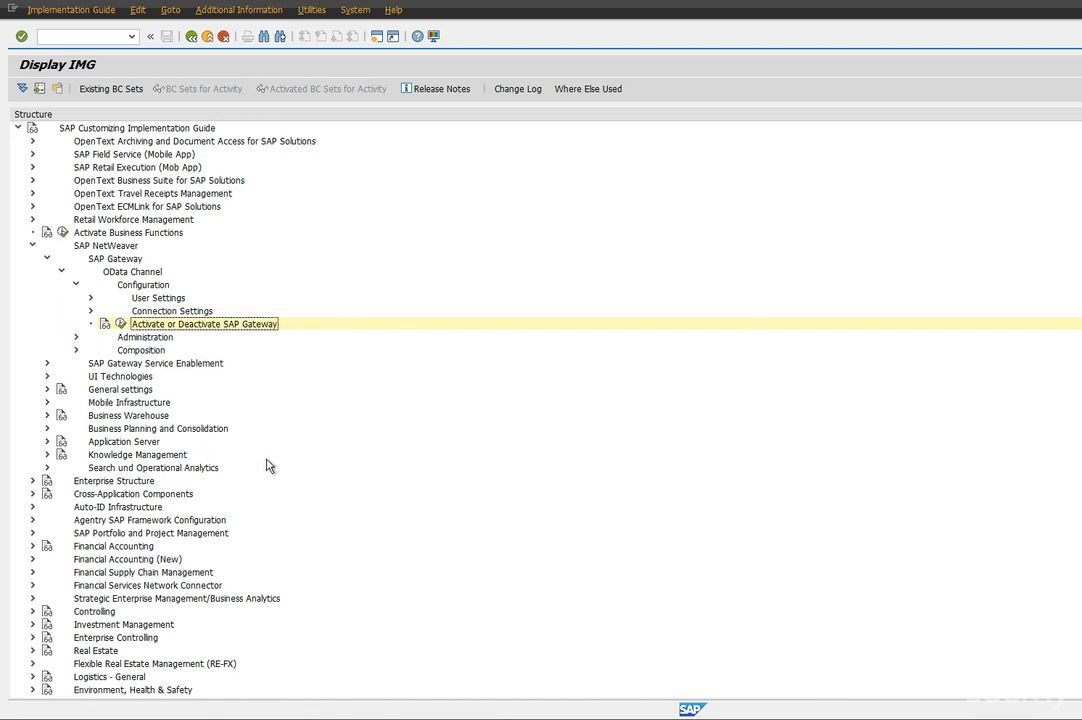
Step: Leave the IMG and go to transaction RZ10
left_click(99, 36)
type("/nrz")
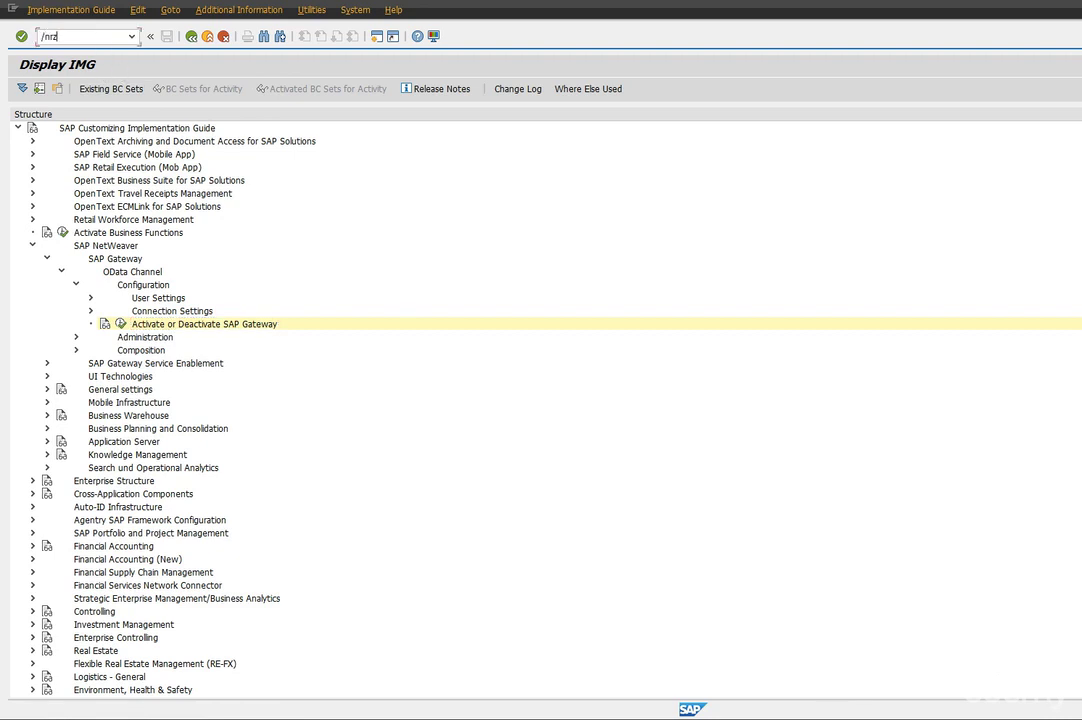
type("10")
key("Return")
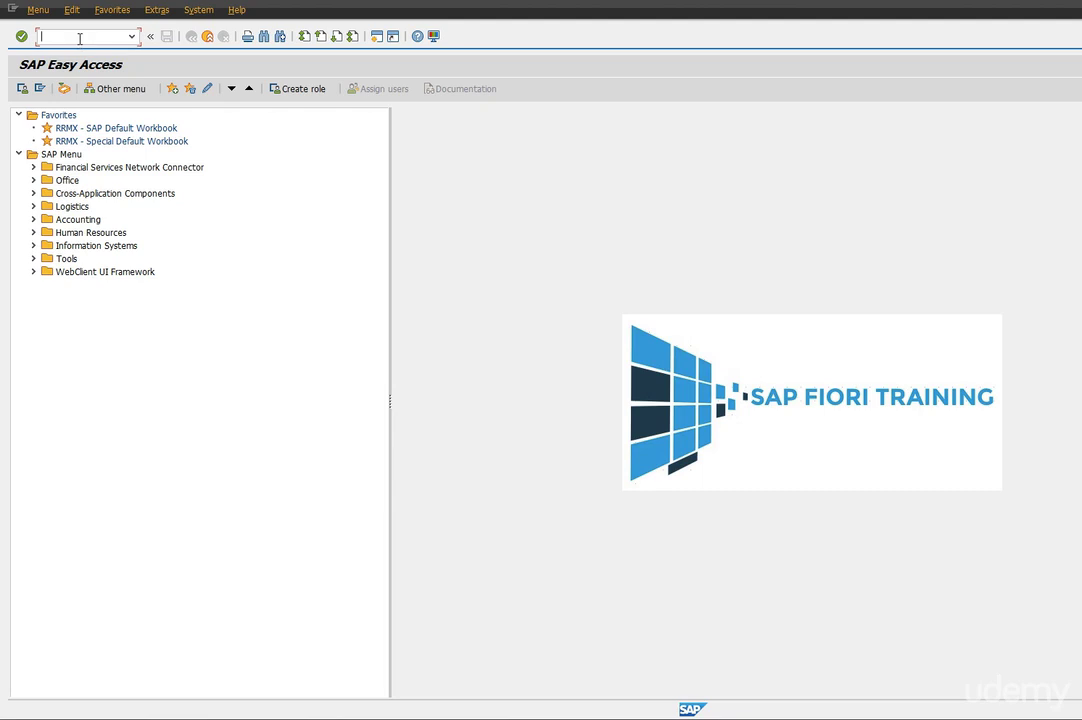
Step: Start Role Maintenance with transaction PFCG and open the role Z_SEC_TRUSTED_RFC for changing
type("pfdg")
key("Return")
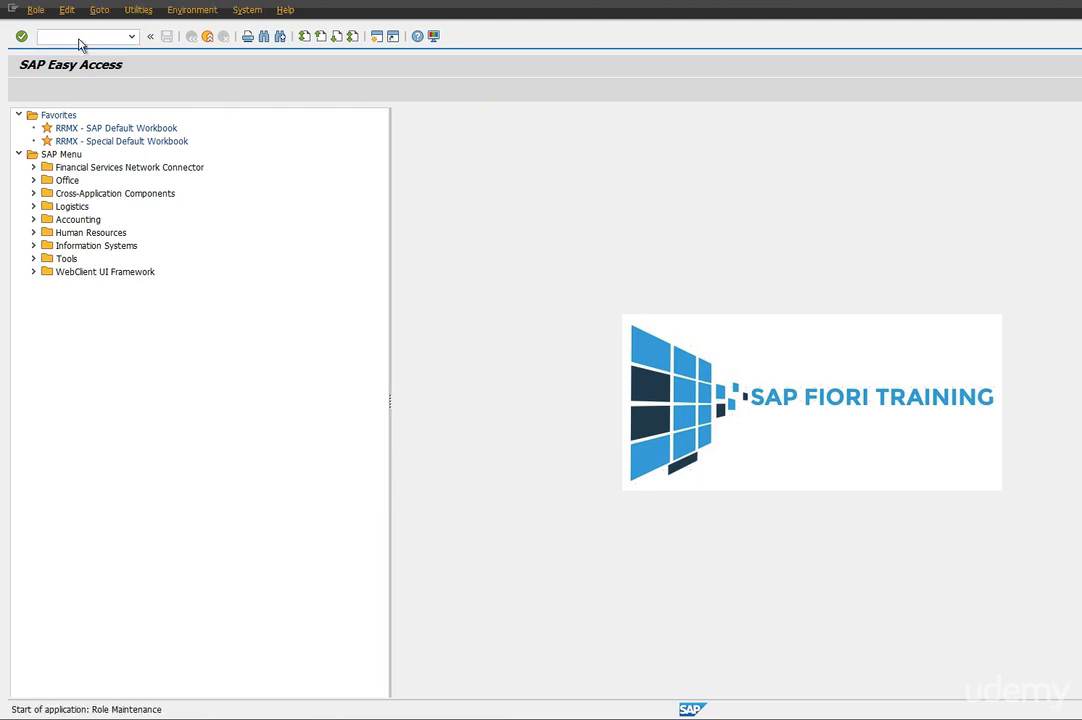
left_click(181, 163)
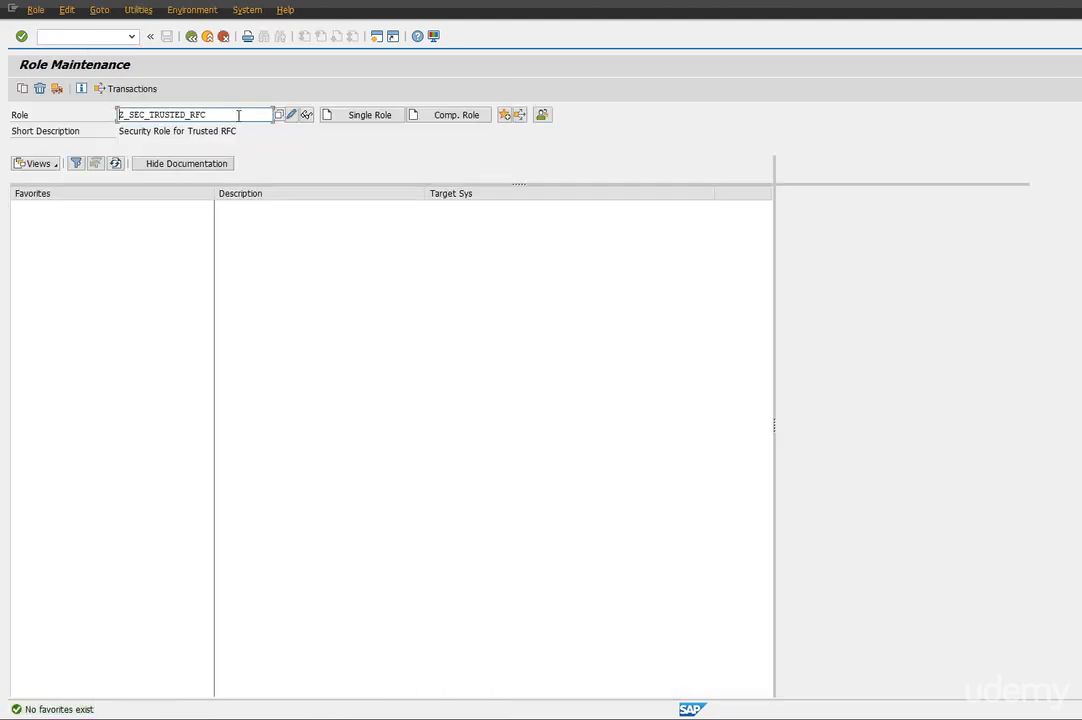
left_click_drag(206, 114, 125, 116)
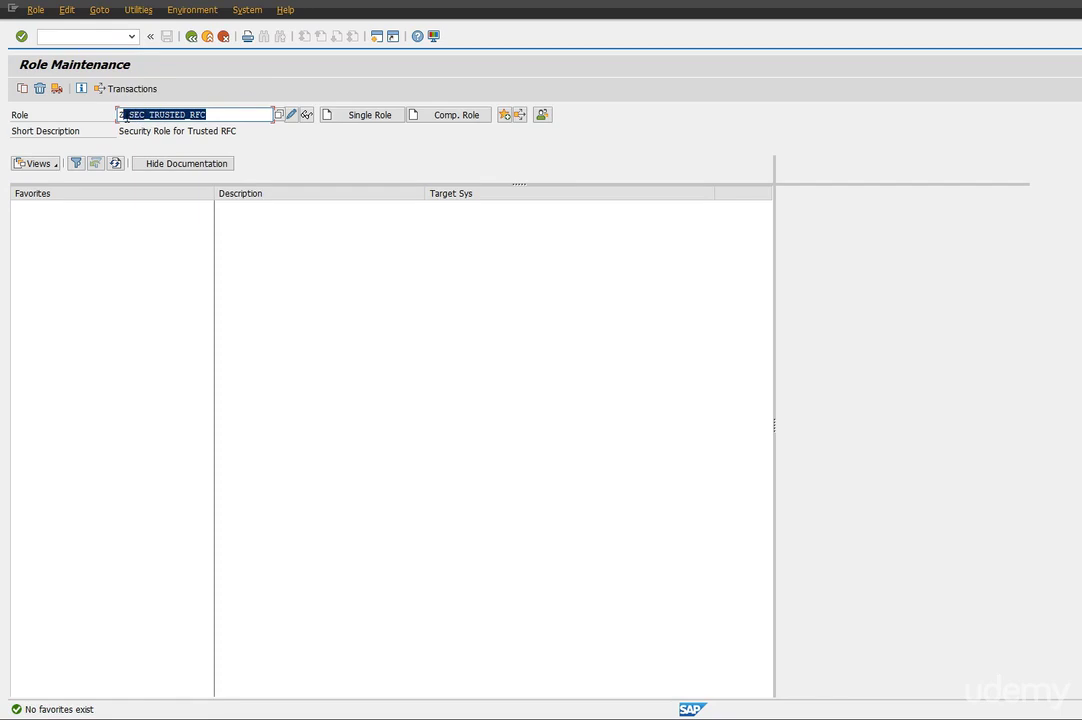
left_click(214, 115)
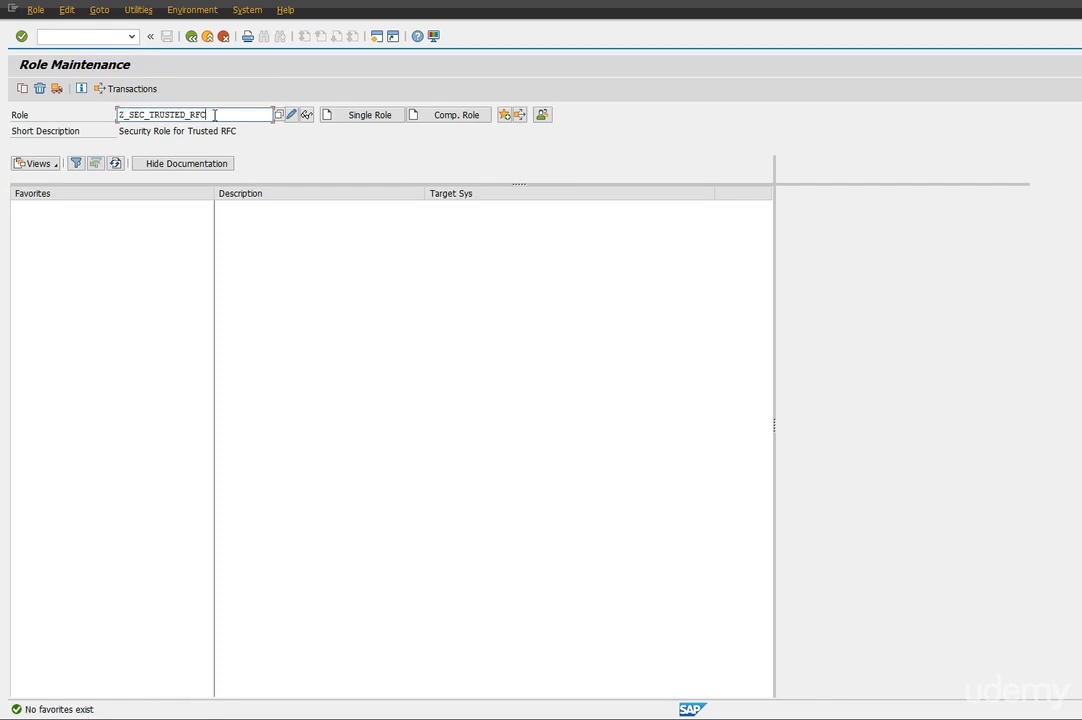
left_click(291, 115)
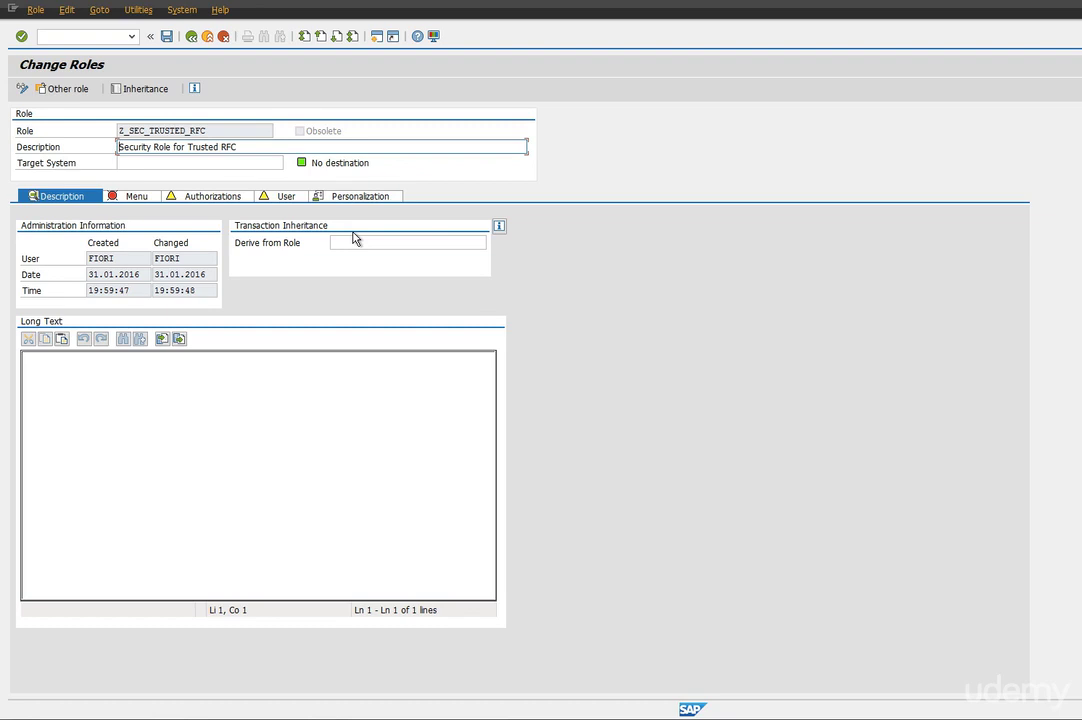
Step: Open the role's authorization data for changing and expand the authorization checks for RFC Access and RFC User
left_click(204, 199)
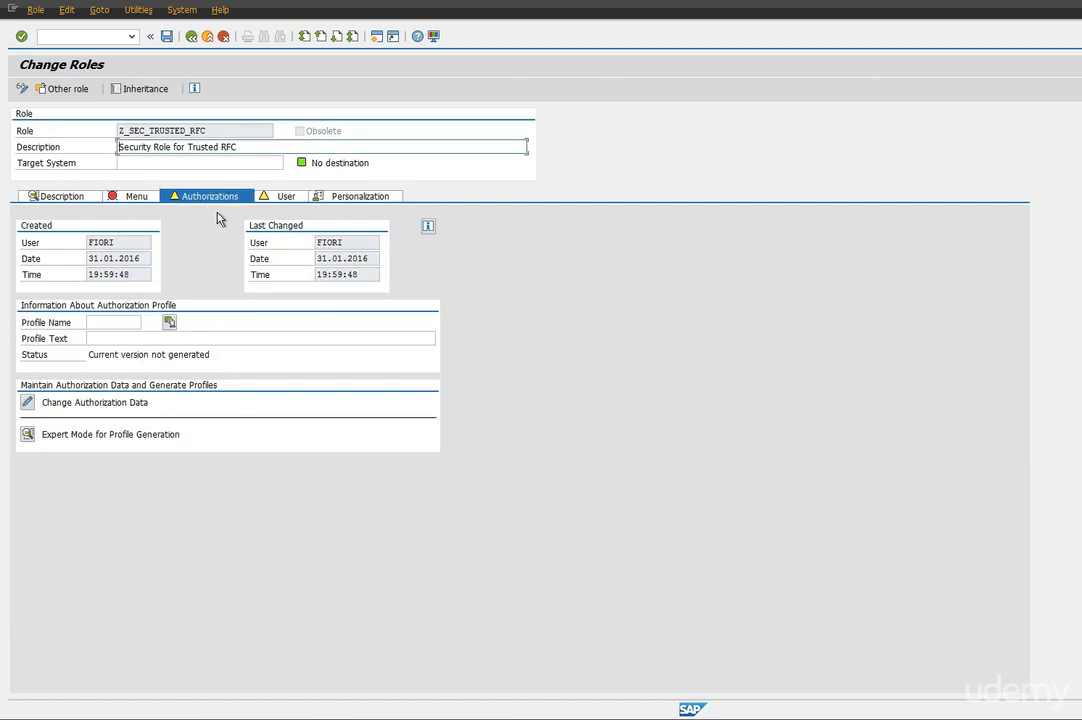
left_click(26, 405)
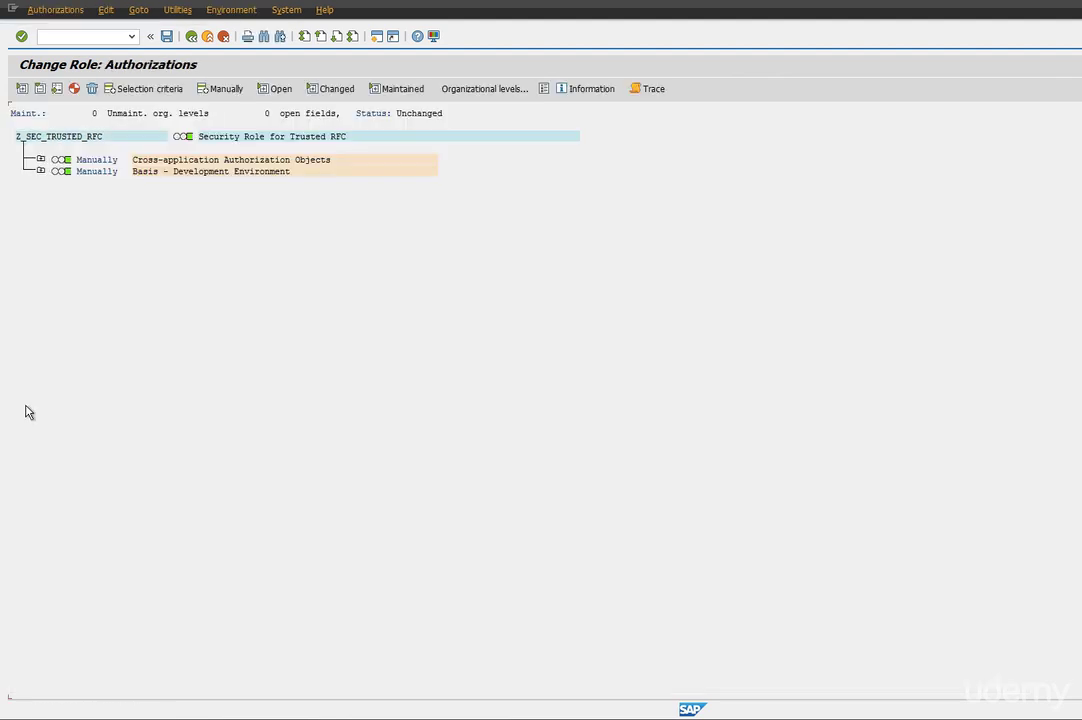
left_click(40, 171)
left_click(40, 160)
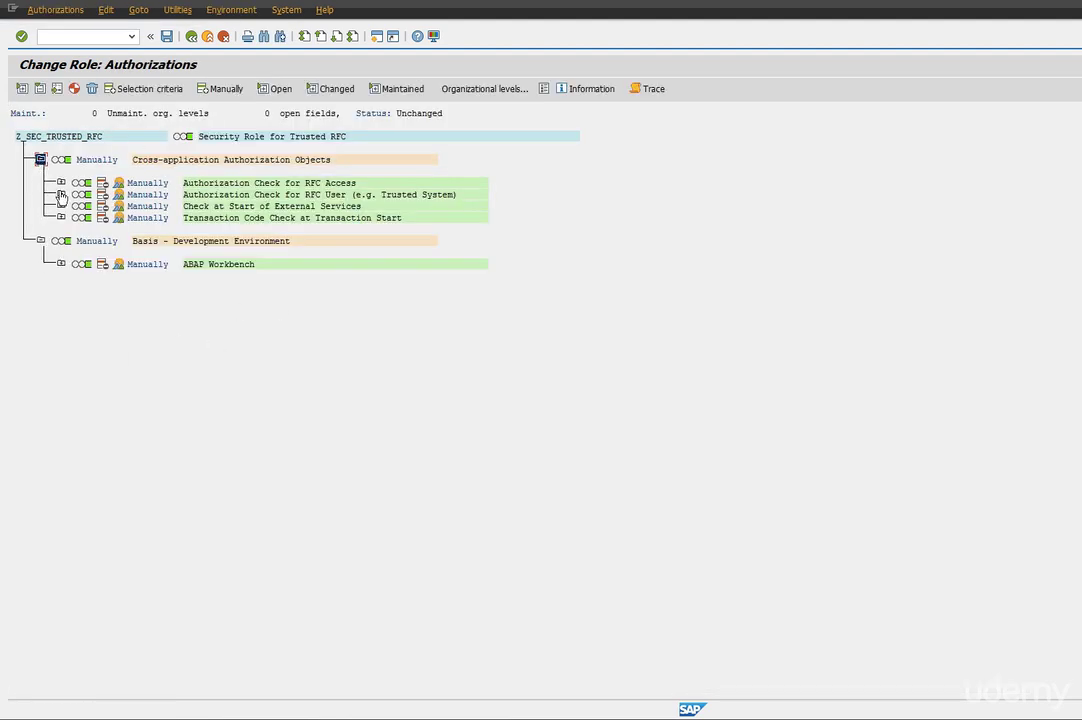
left_click(61, 183)
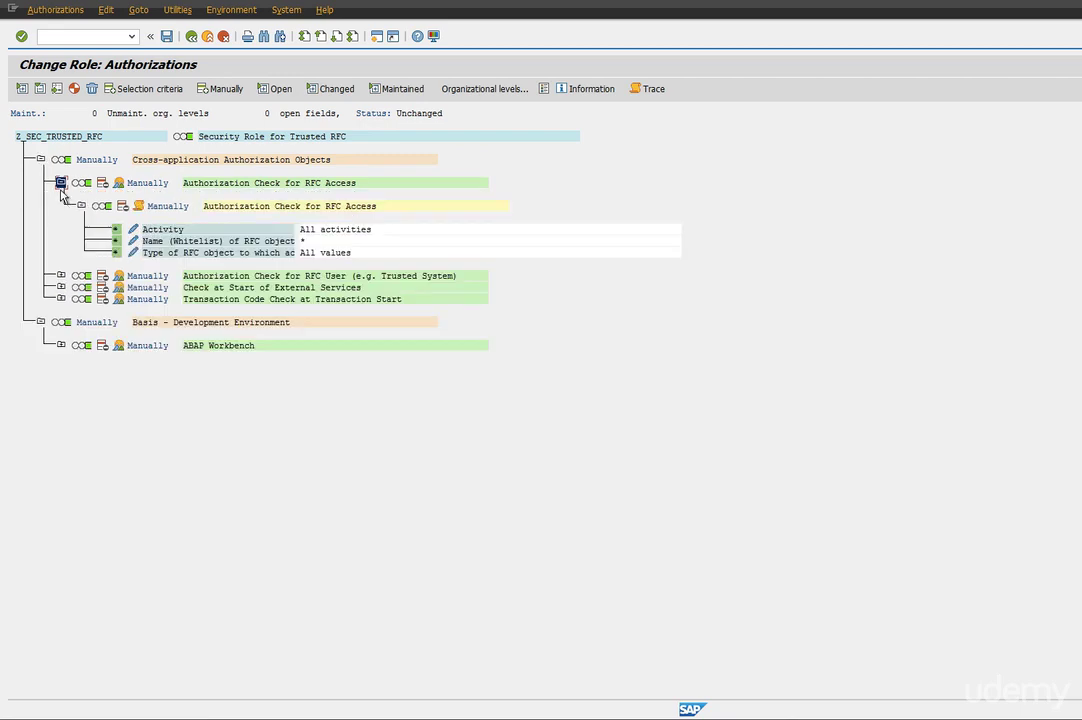
left_click(61, 275)
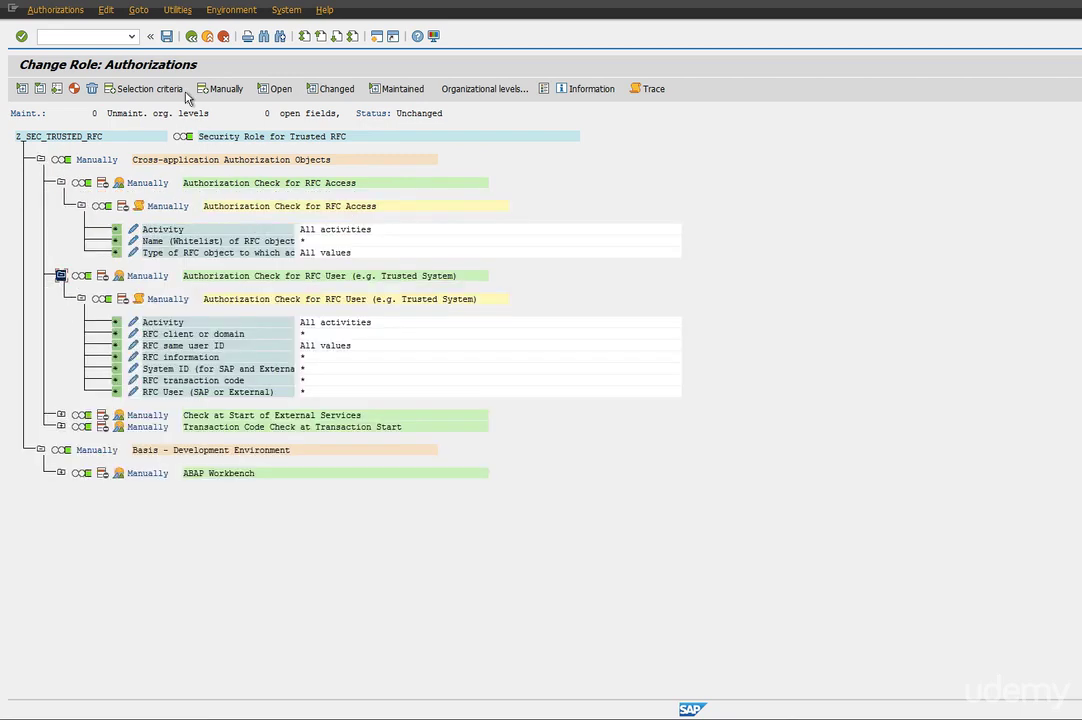
Step: Turn on technical names for the authorizations and expand Transaction Code Check at Transaction Start
left_click(138, 11)
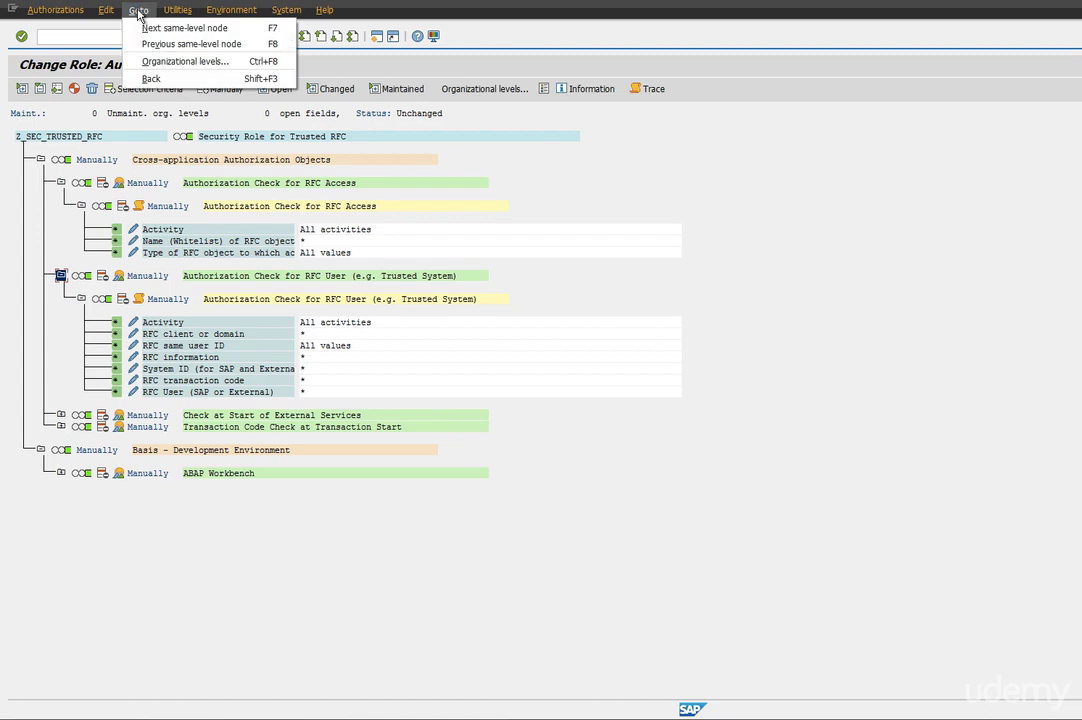
mouse_move(177, 11)
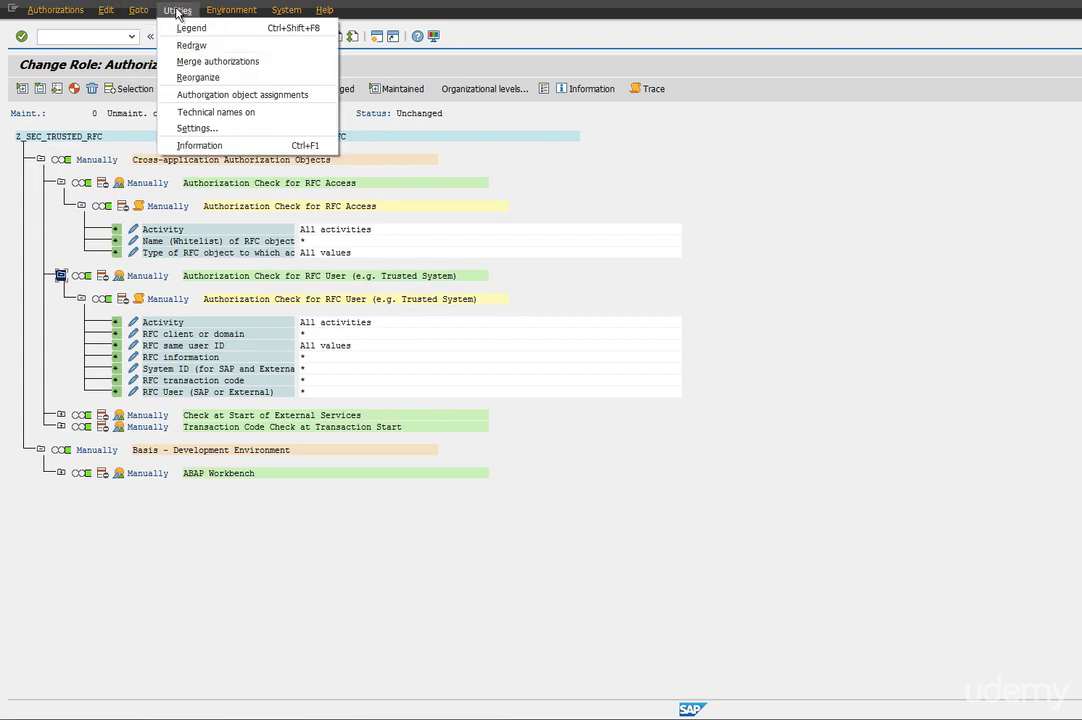
left_click(207, 112)
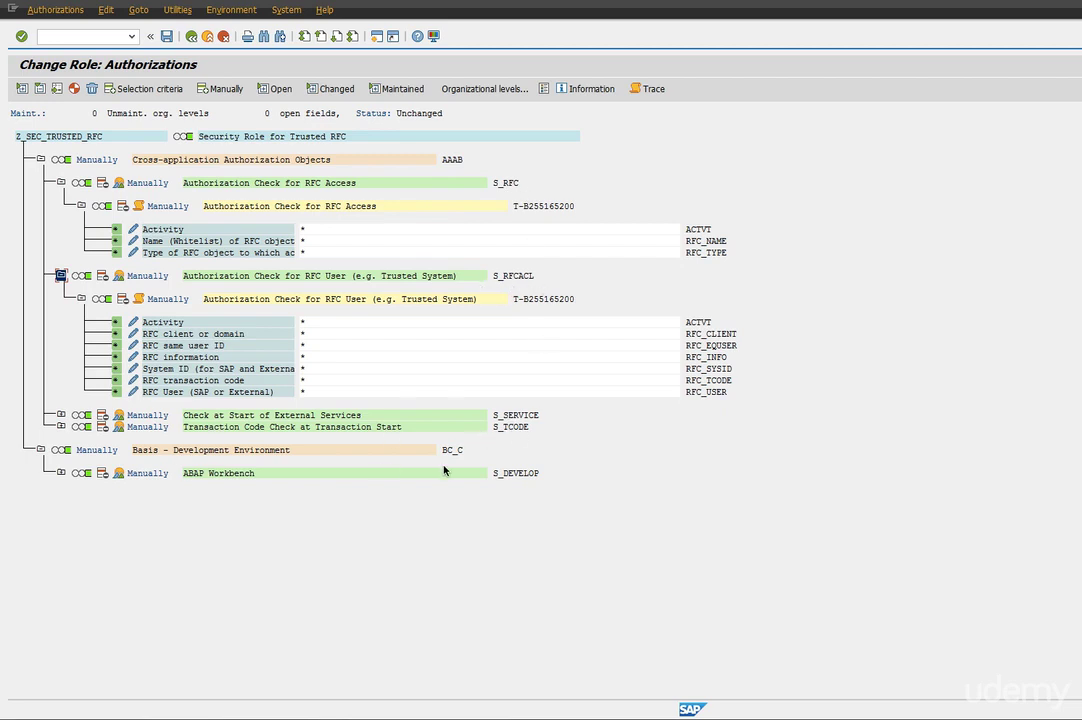
left_click(61, 427)
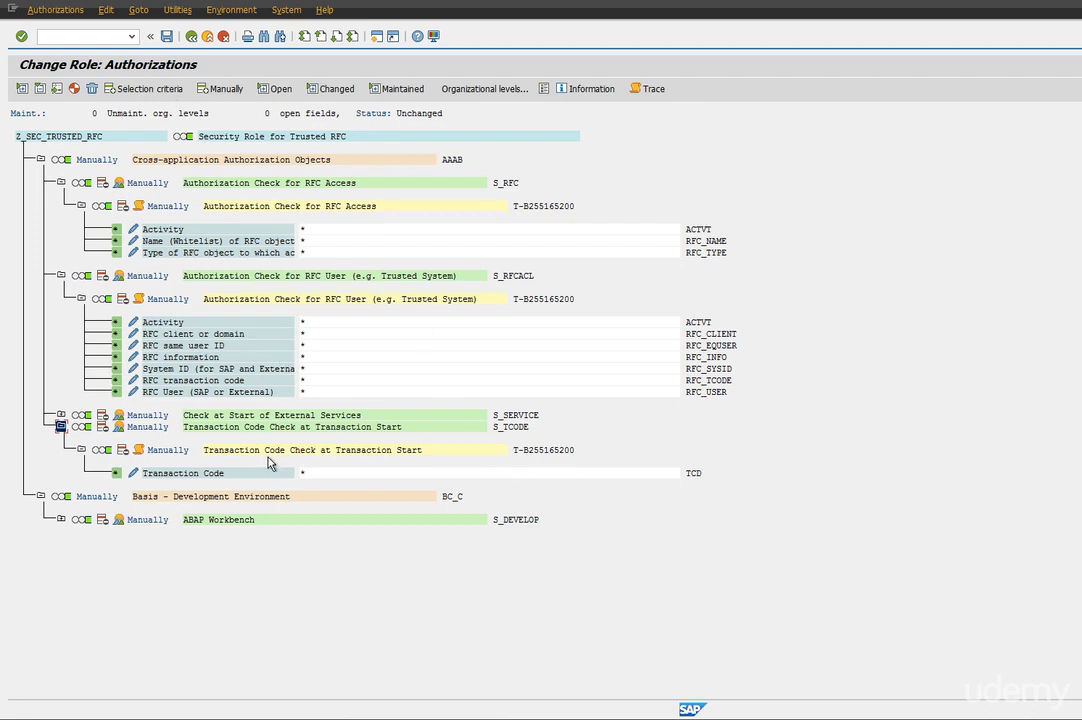
Step: Generate the role's authorization profile under the proposed profile name, save it, and exit authorization maintenance with profile generation
left_click(74, 89)
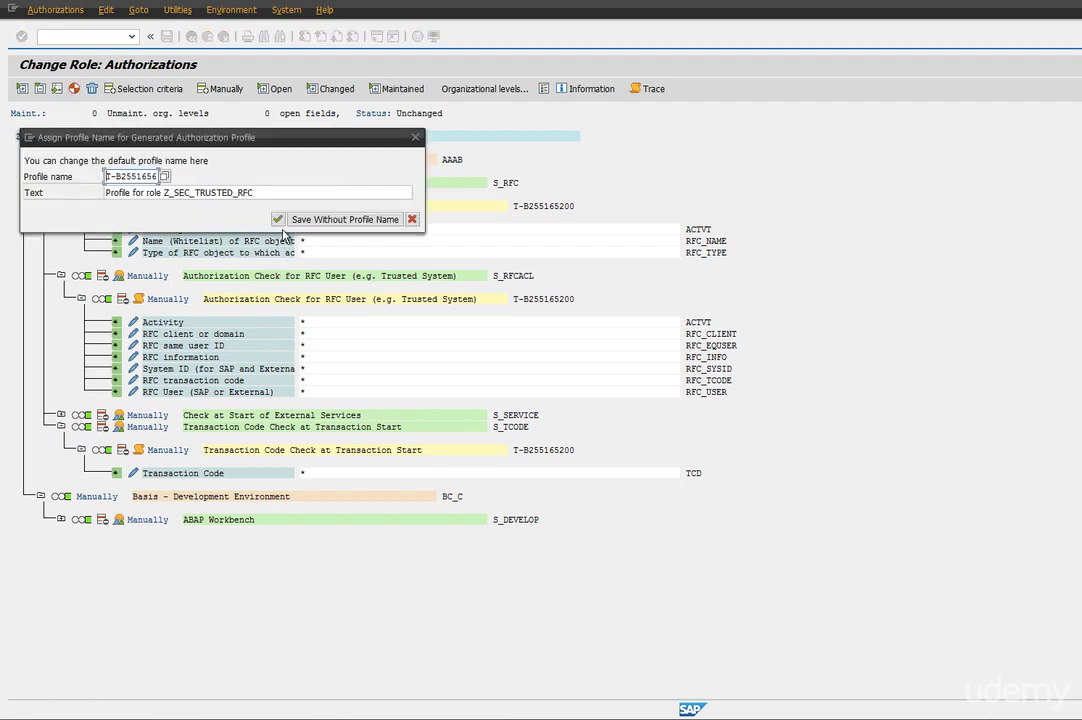
left_click(278, 219)
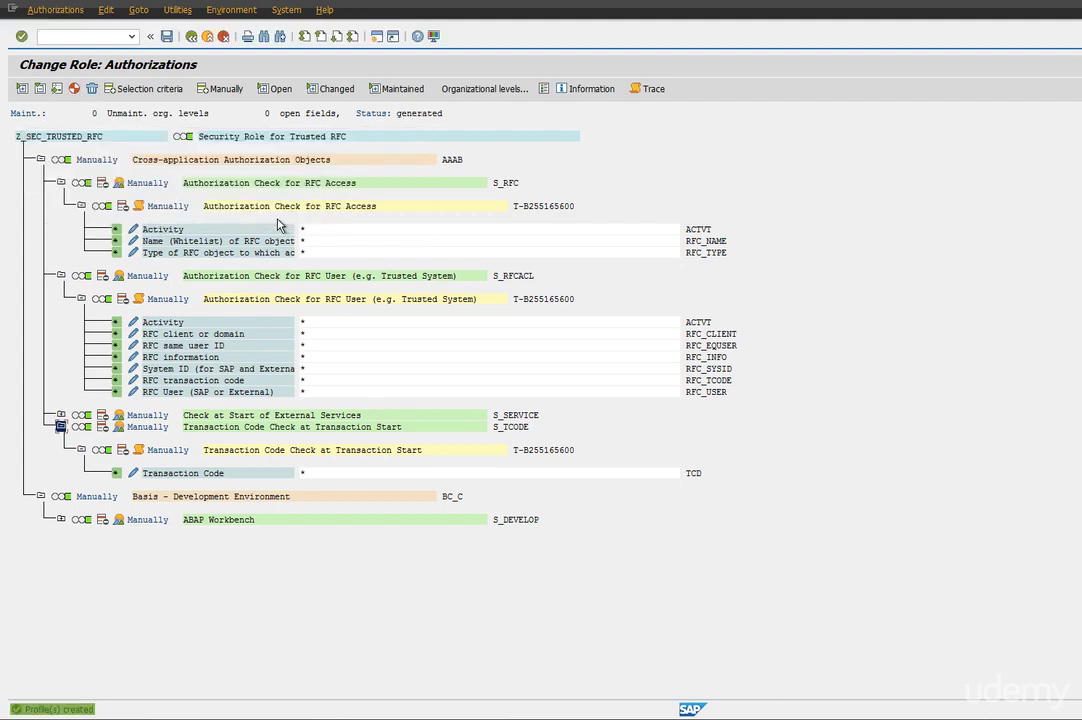
left_click(167, 37)
left_click(191, 37)
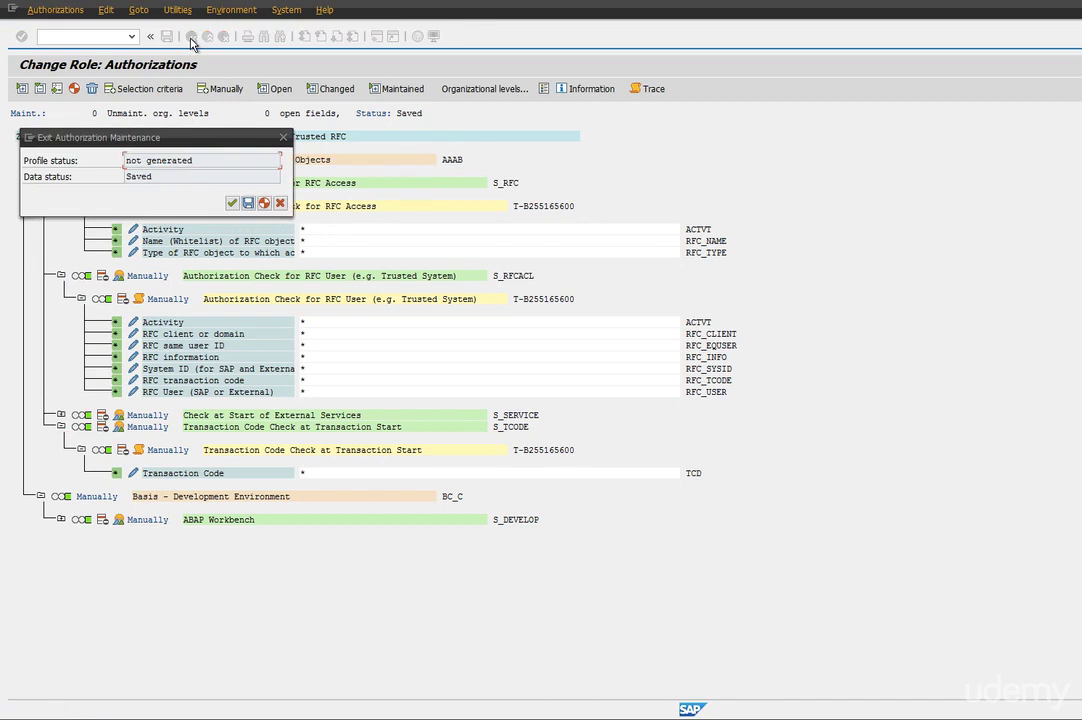
left_click(264, 203)
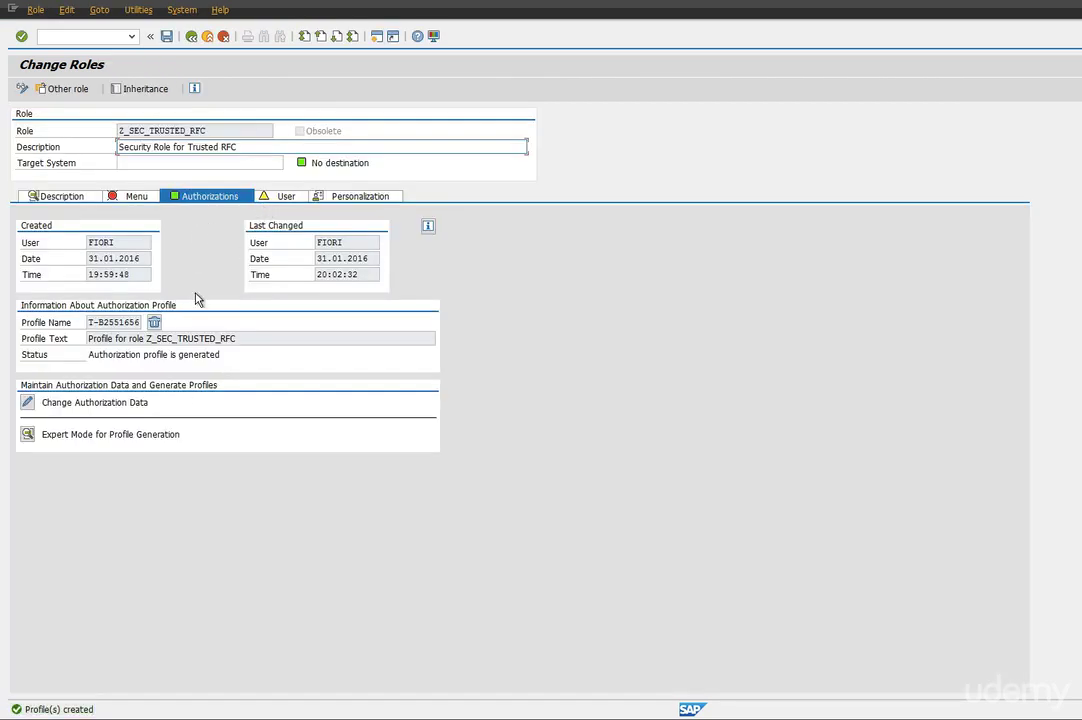
Step: Run the user comparison for the user assigned to Z_SEC_TRUSTED_RFC and save the role
left_click(283, 197)
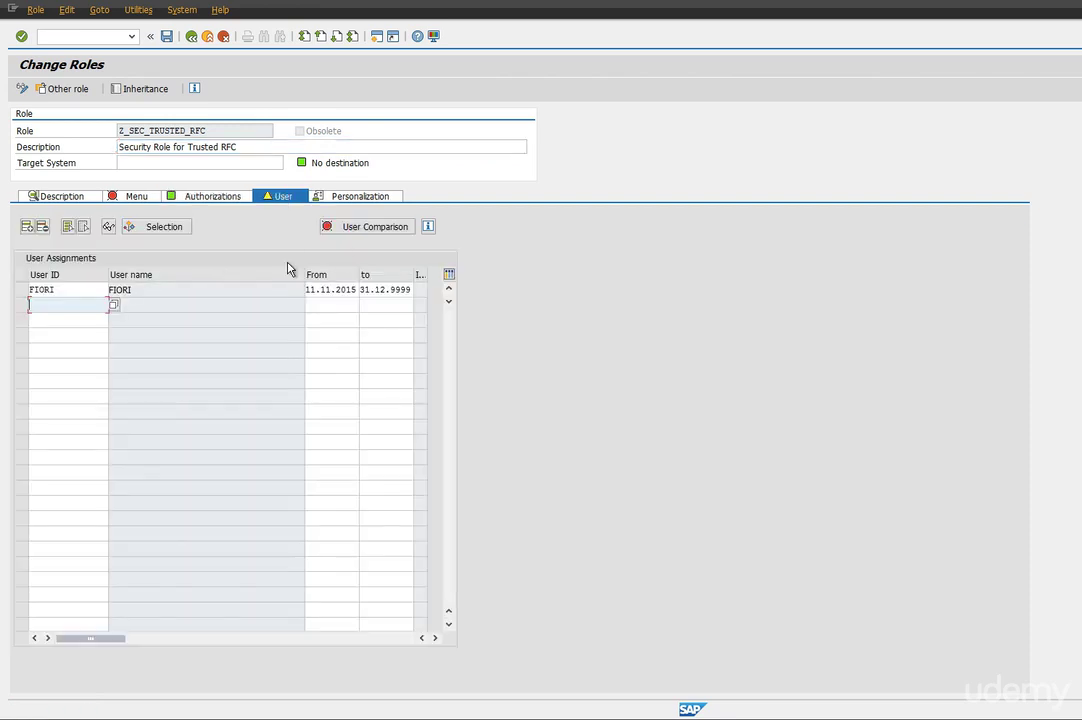
left_click(340, 228)
left_click(310, 279)
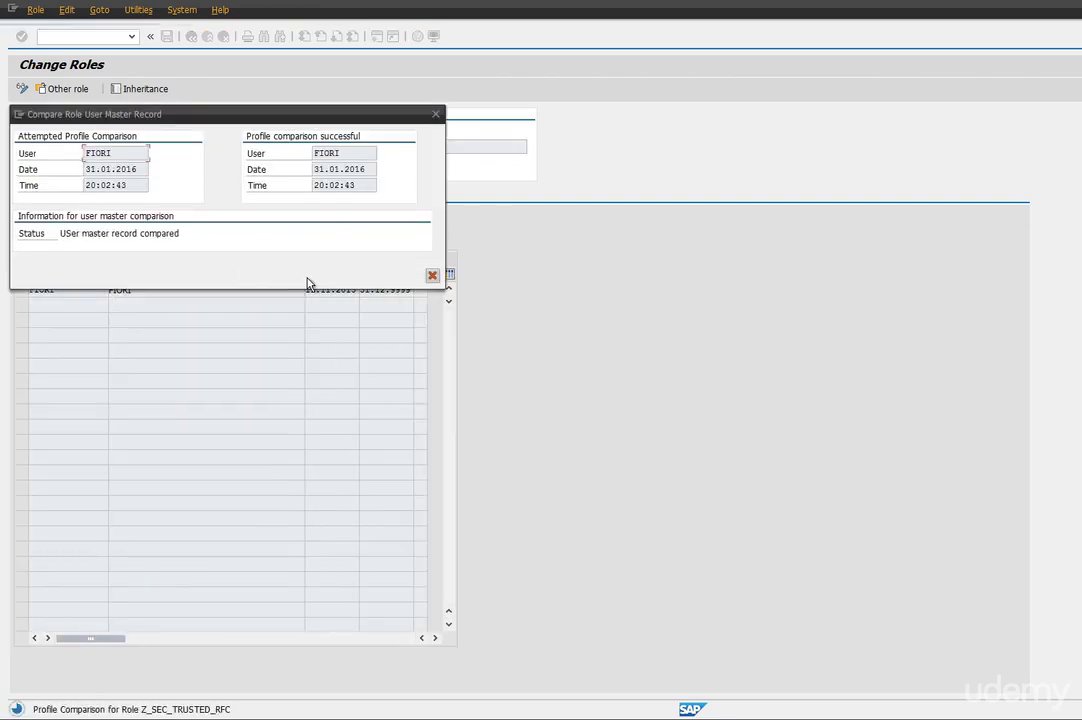
left_click(432, 275)
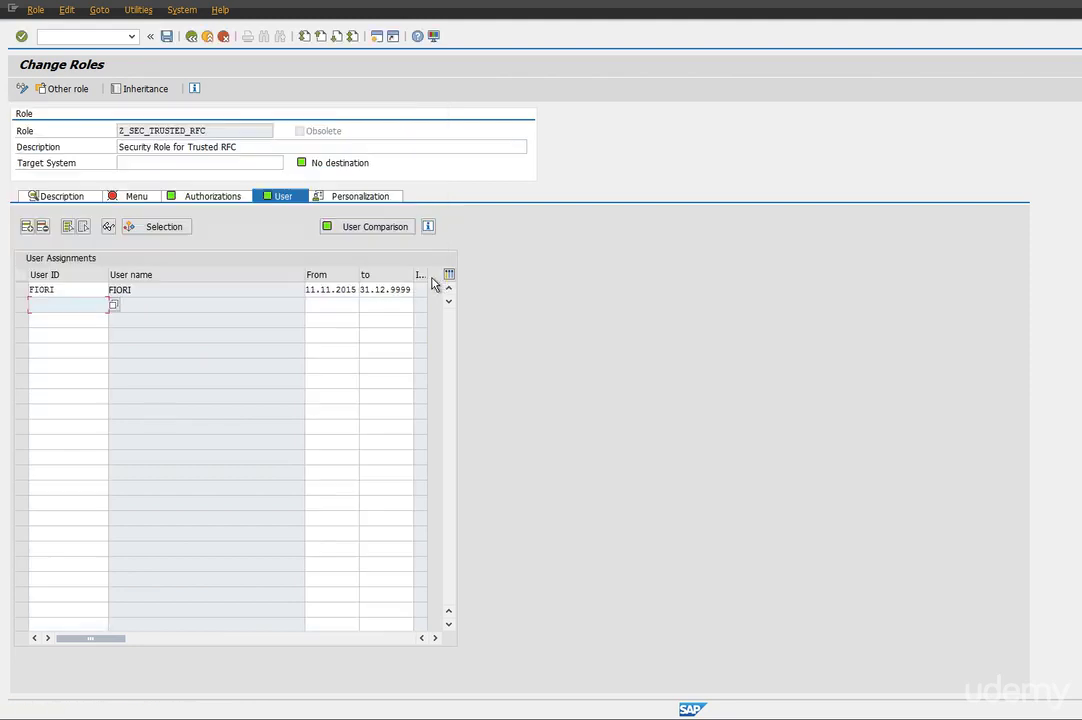
left_click(166, 36)
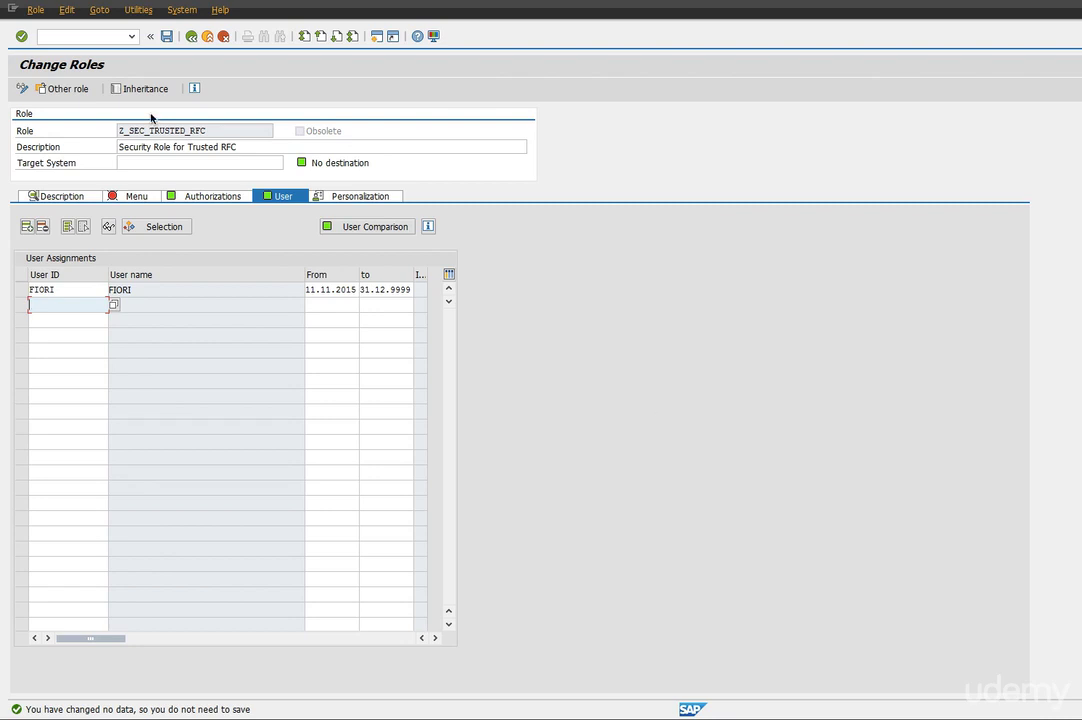
Step: Open the configuration of RFC connections with transaction SM59
left_click(93, 37)
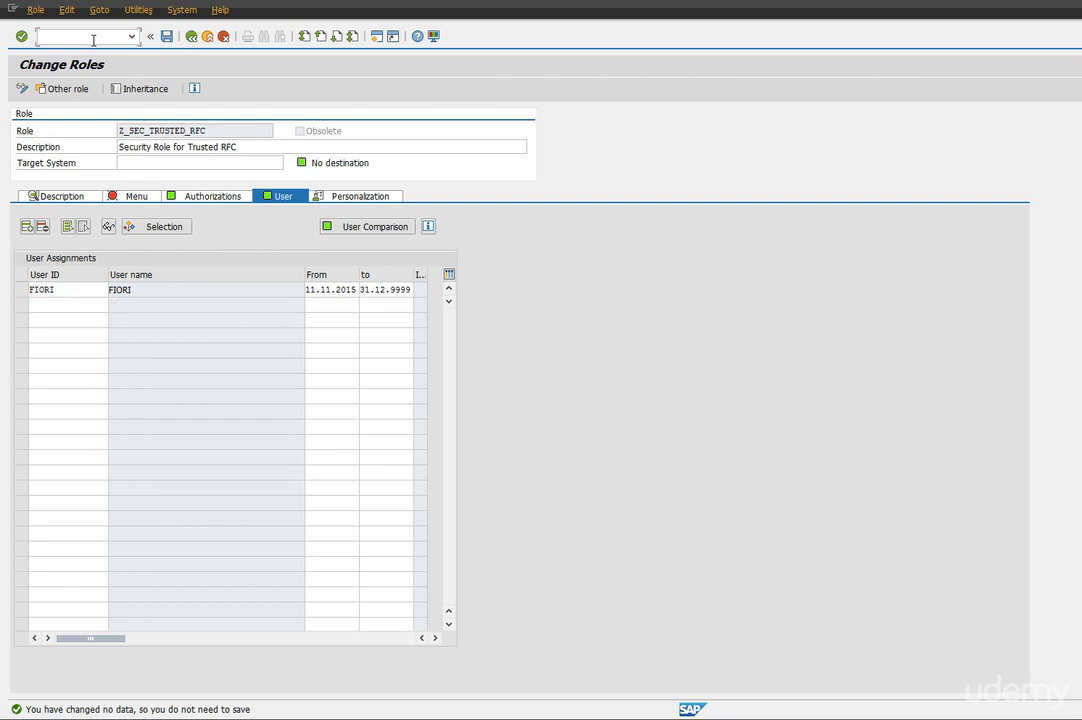
type("/nsm59")
key("Return")
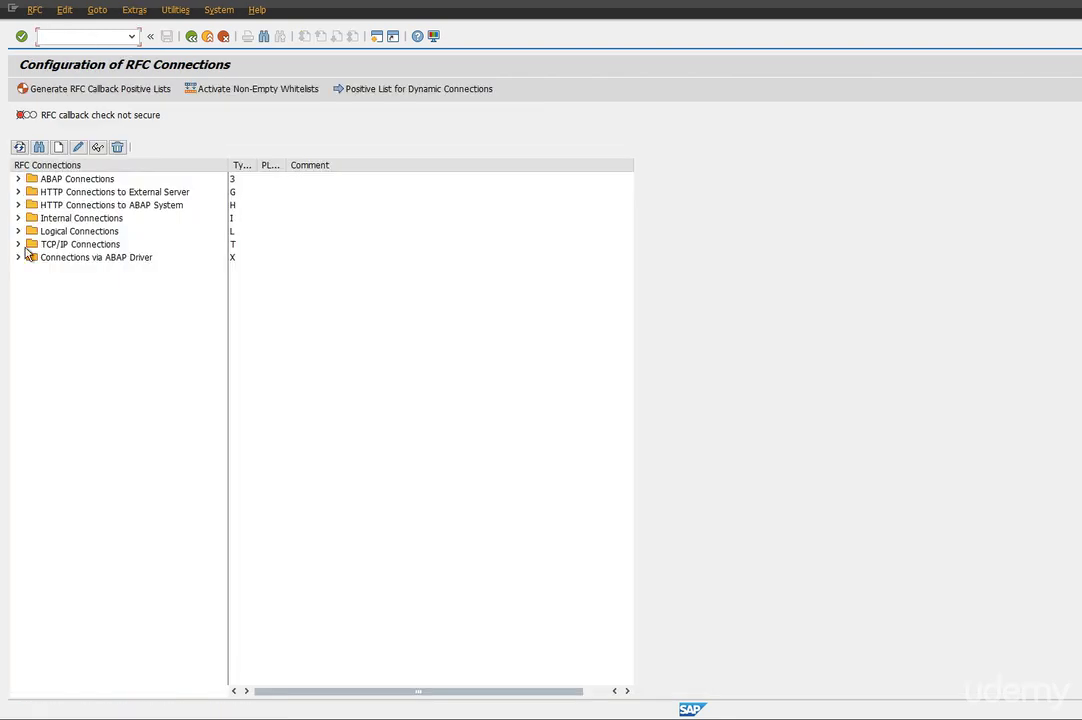
Step: Expand the ABAP Connections and locate the RFC destination BT2CLNT800
left_click(18, 179)
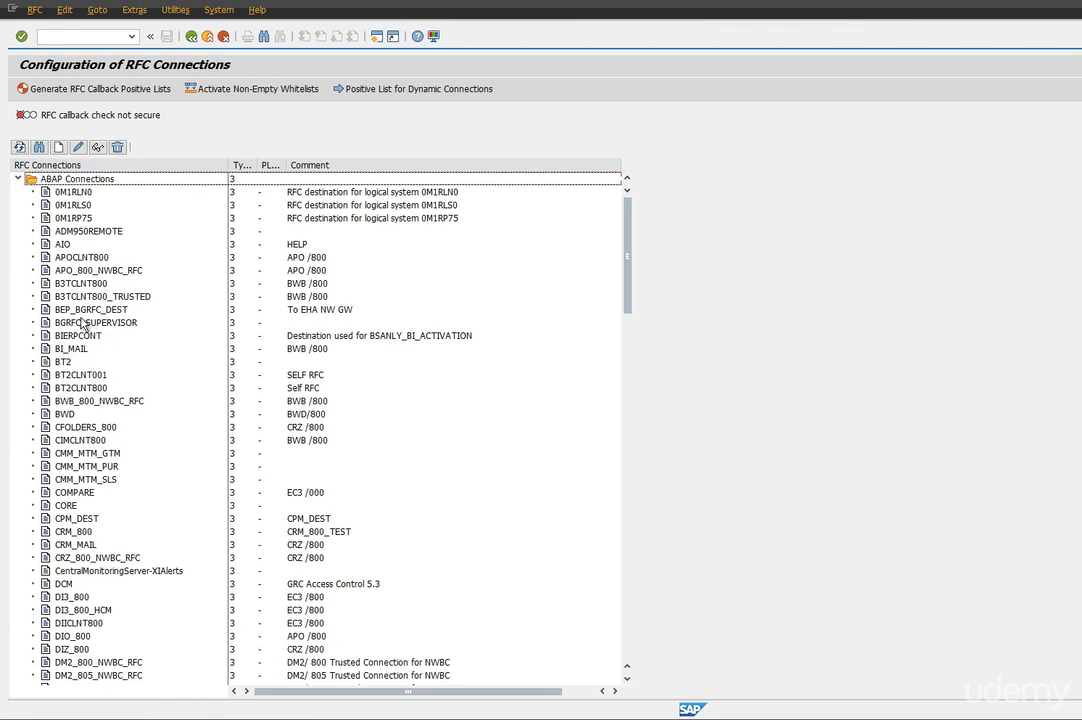
left_click(80, 387)
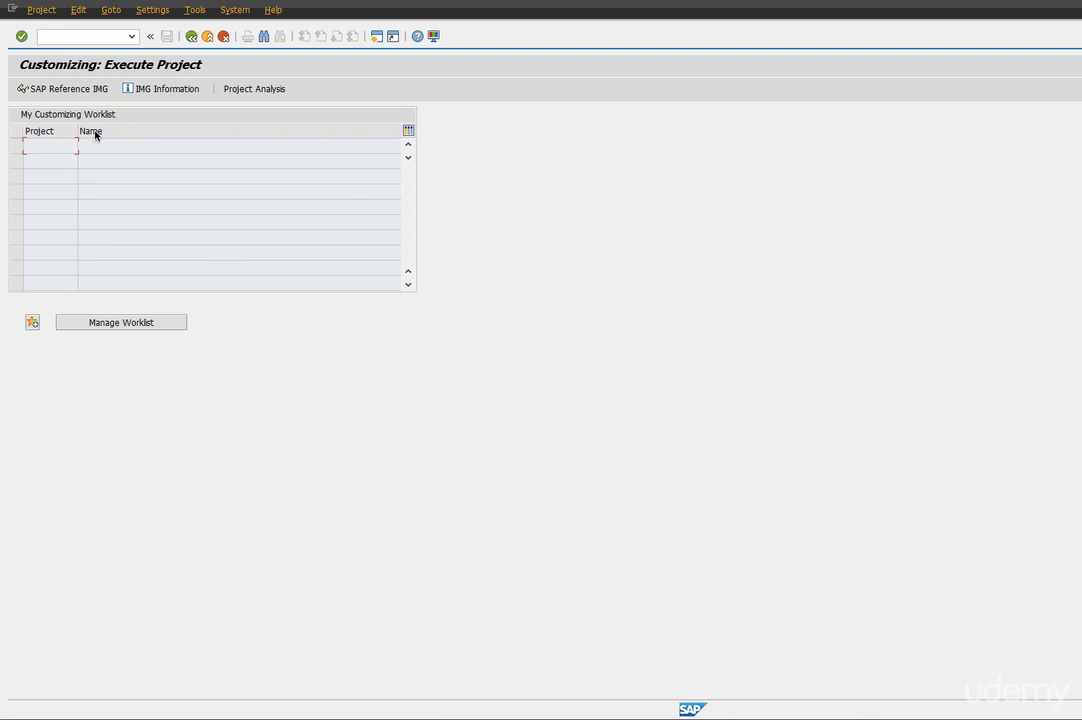
Step: Open the SAP Reference IMG and start Manage SAP System Aliases under SAP NetWeaver's SAP Gateway OData Channel settings for SAP Gateway to SAP System
left_click(80, 91)
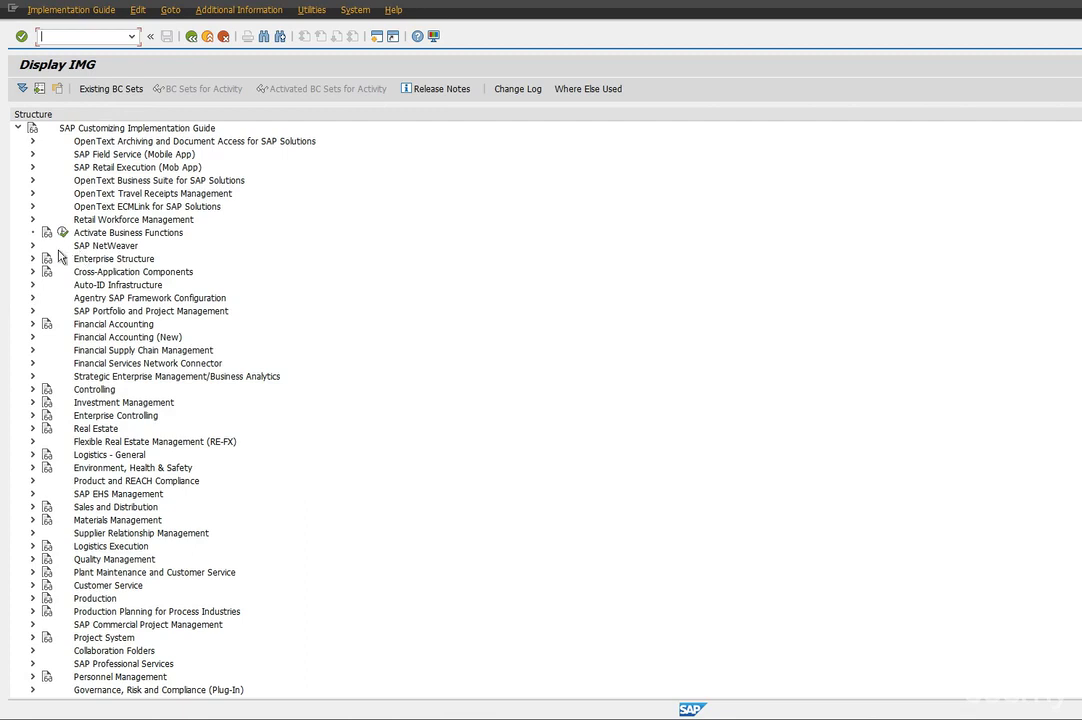
left_click(34, 246)
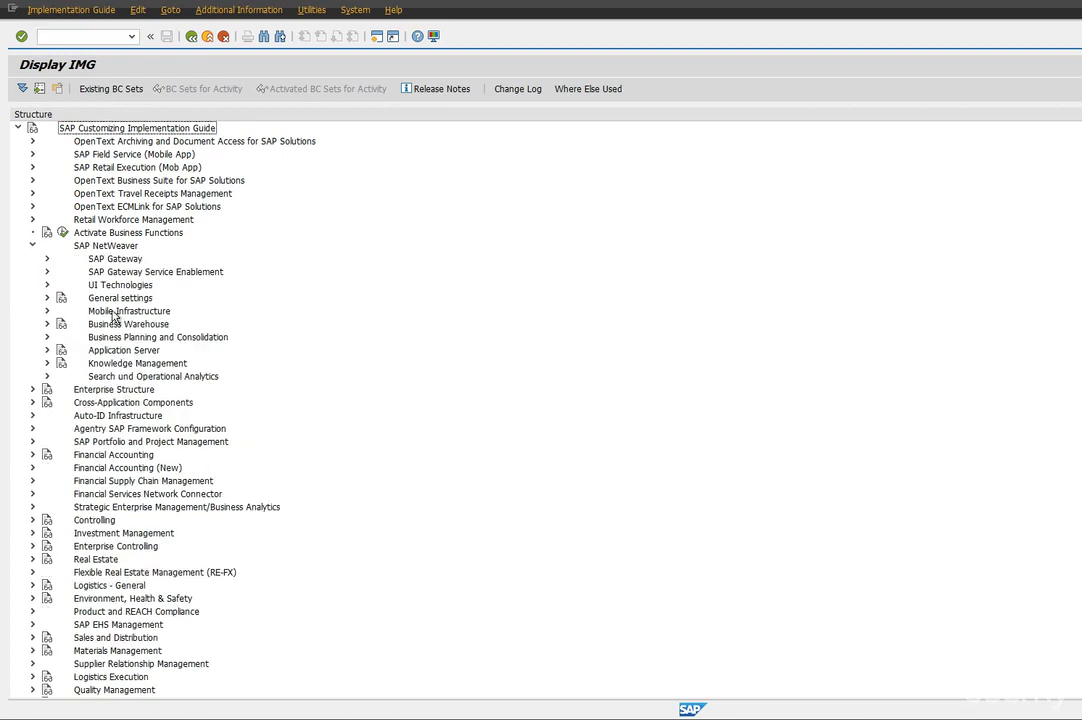
left_click(47, 259)
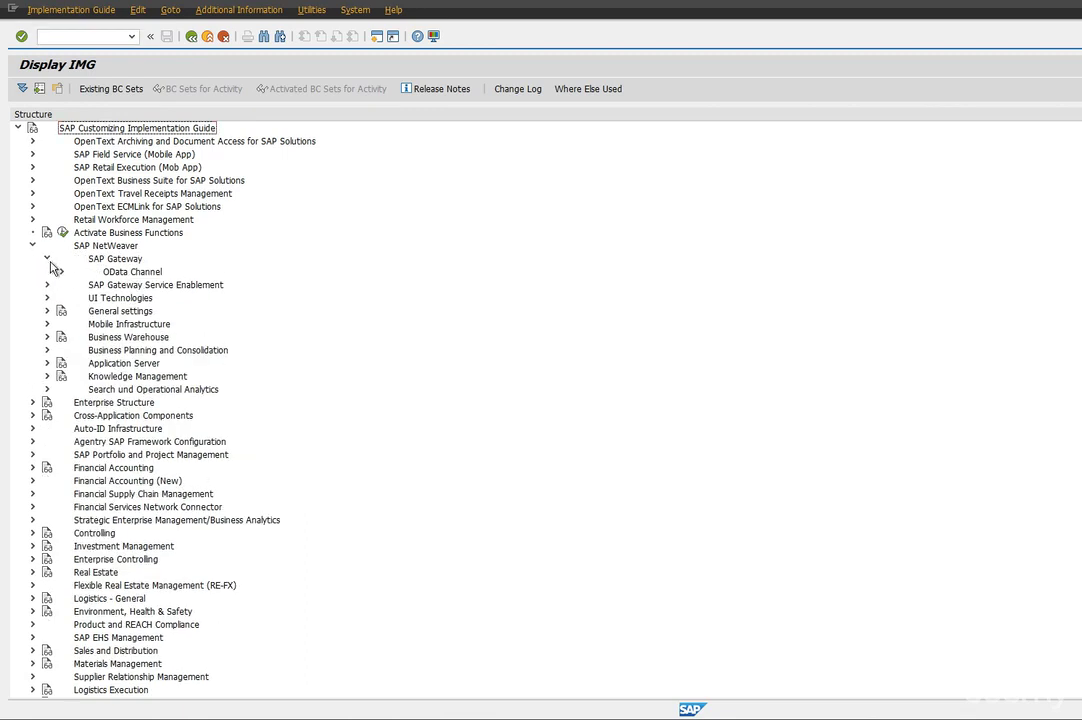
left_click(62, 272)
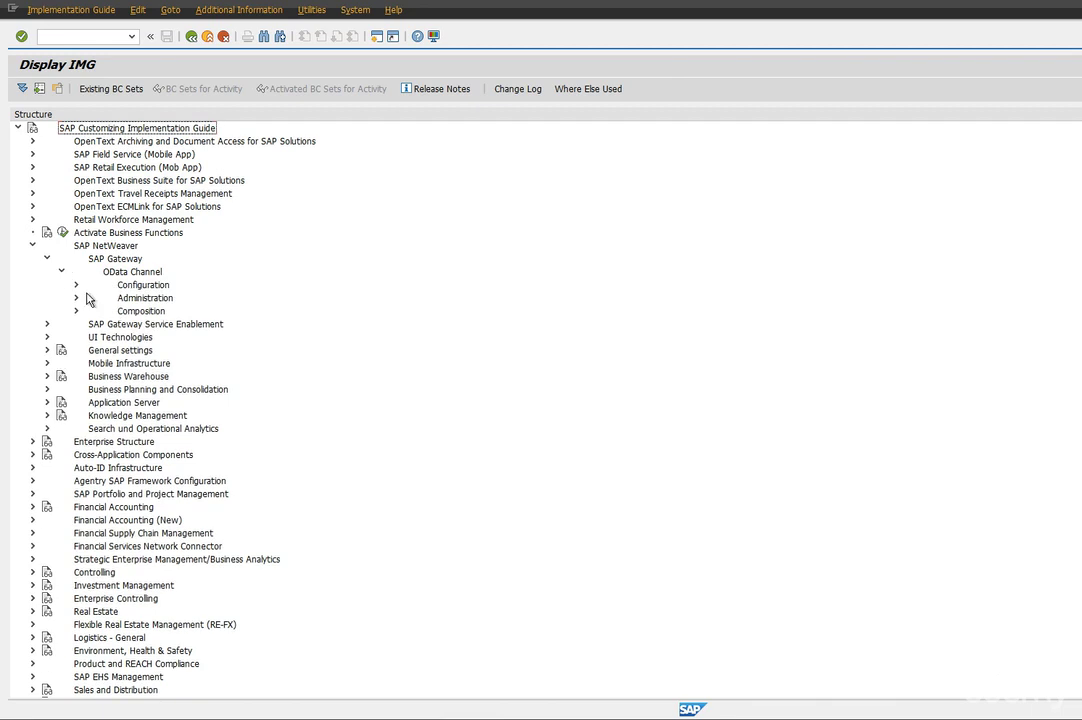
left_click(77, 286)
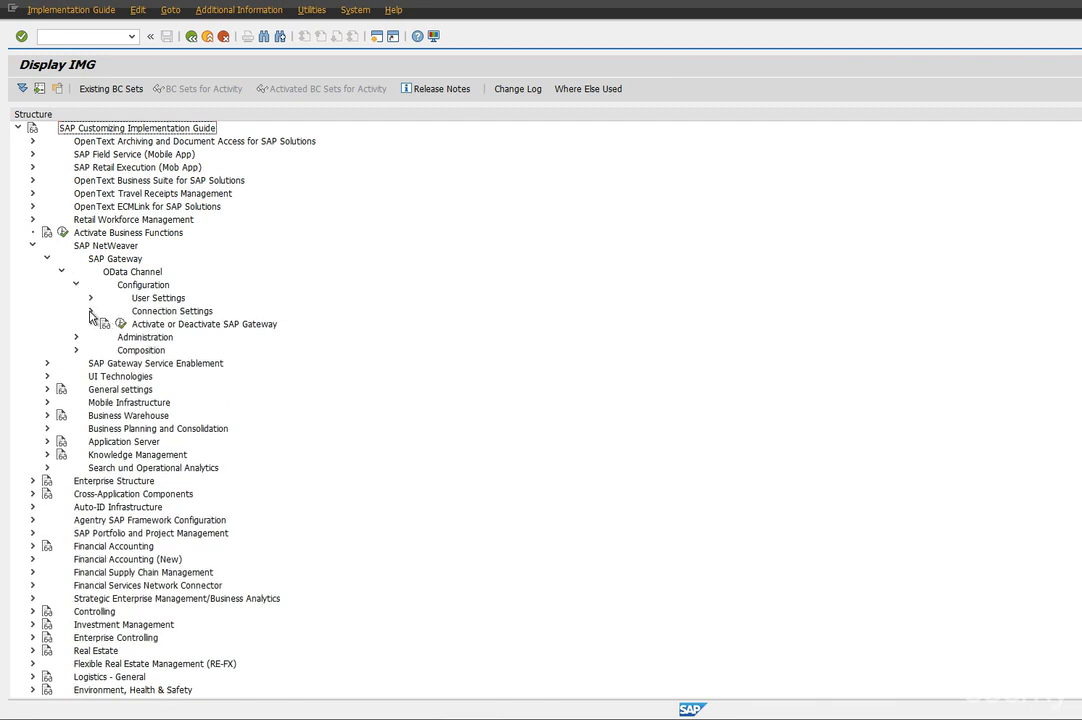
left_click(90, 312)
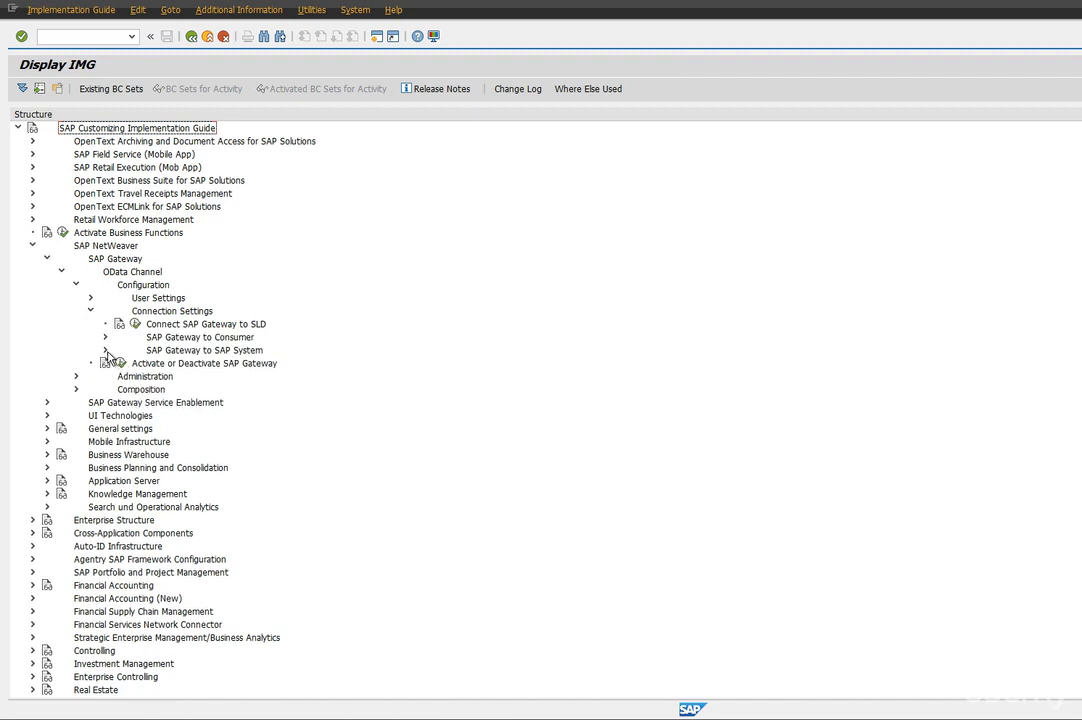
left_click(105, 351)
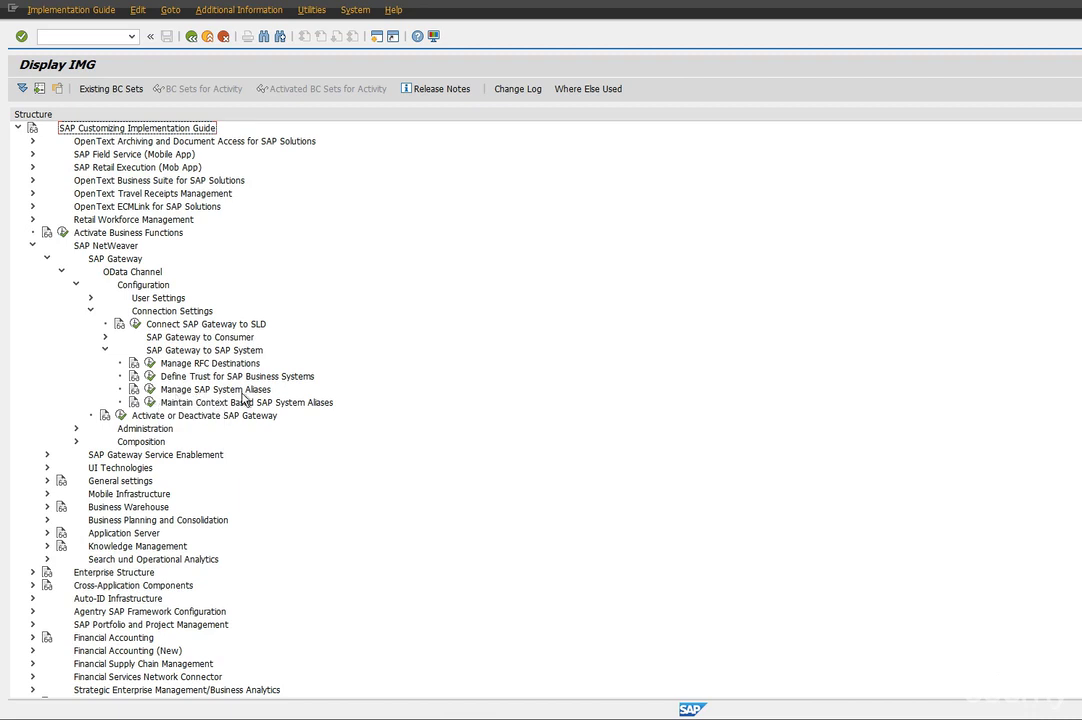
left_click(150, 391)
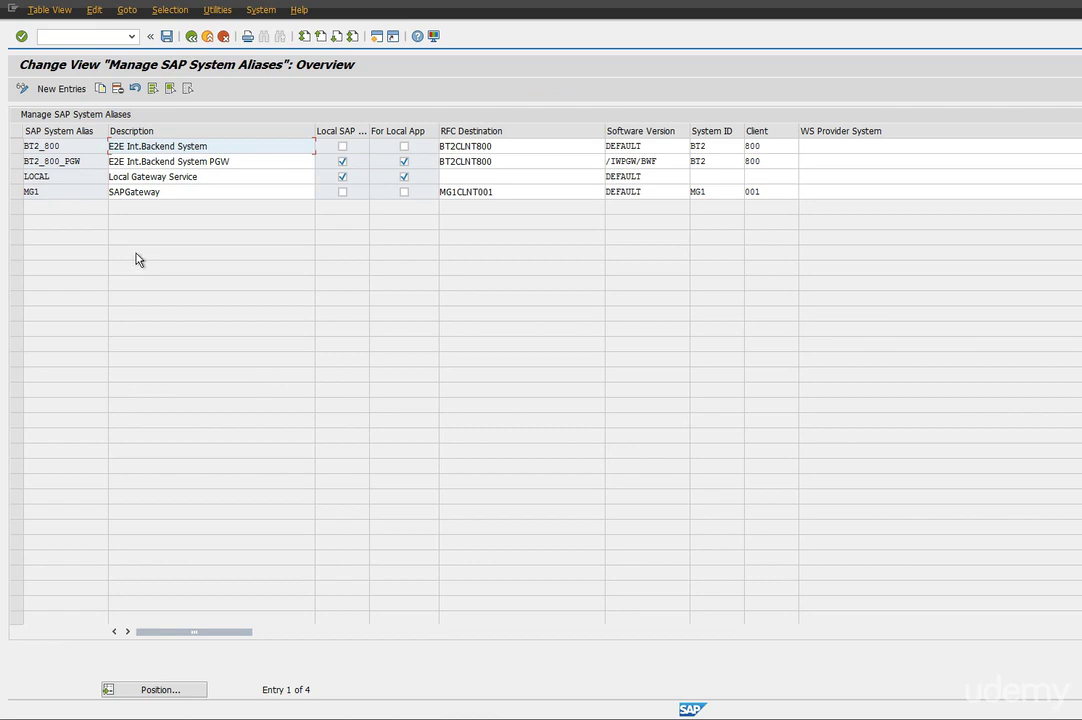
Step: Examine the existing system alias entries BT2_800, BT2_800_PGW, LOCAL and MG1, and leave them all deselected
left_click(17, 147)
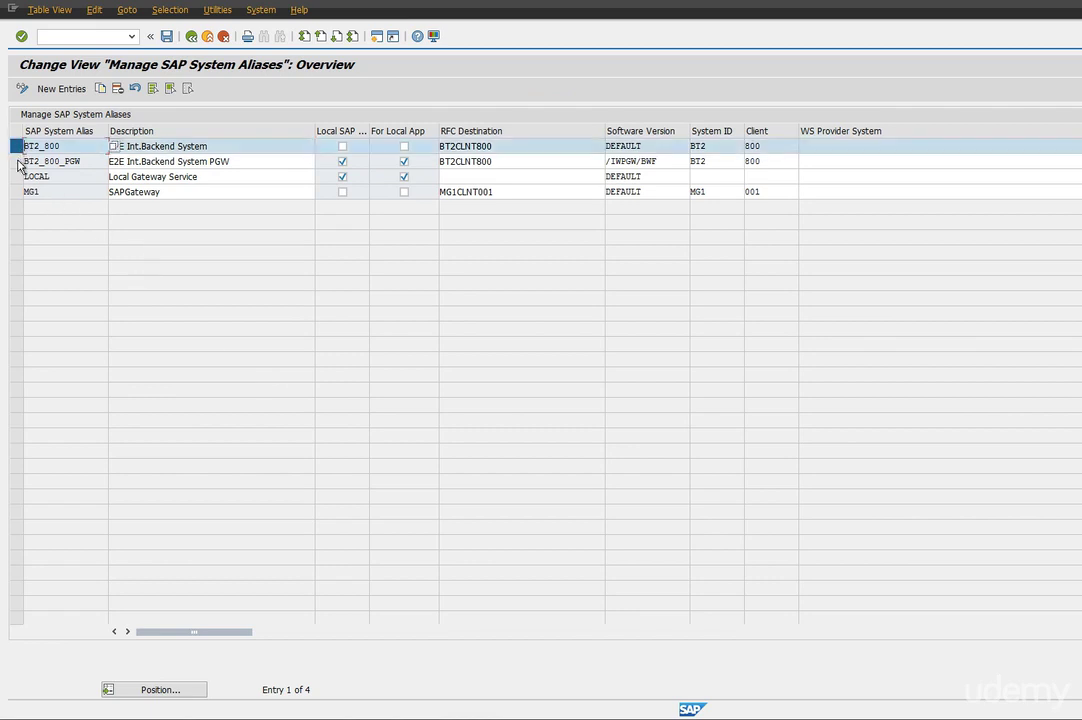
left_click(17, 161)
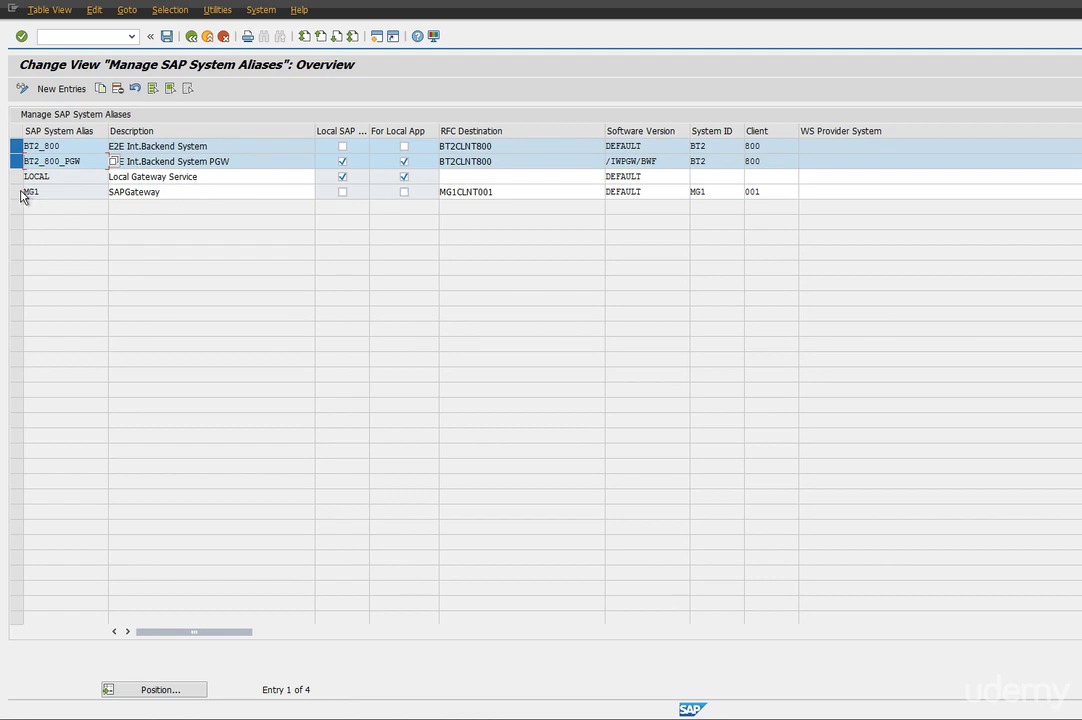
left_click(16, 191)
left_click(16, 178)
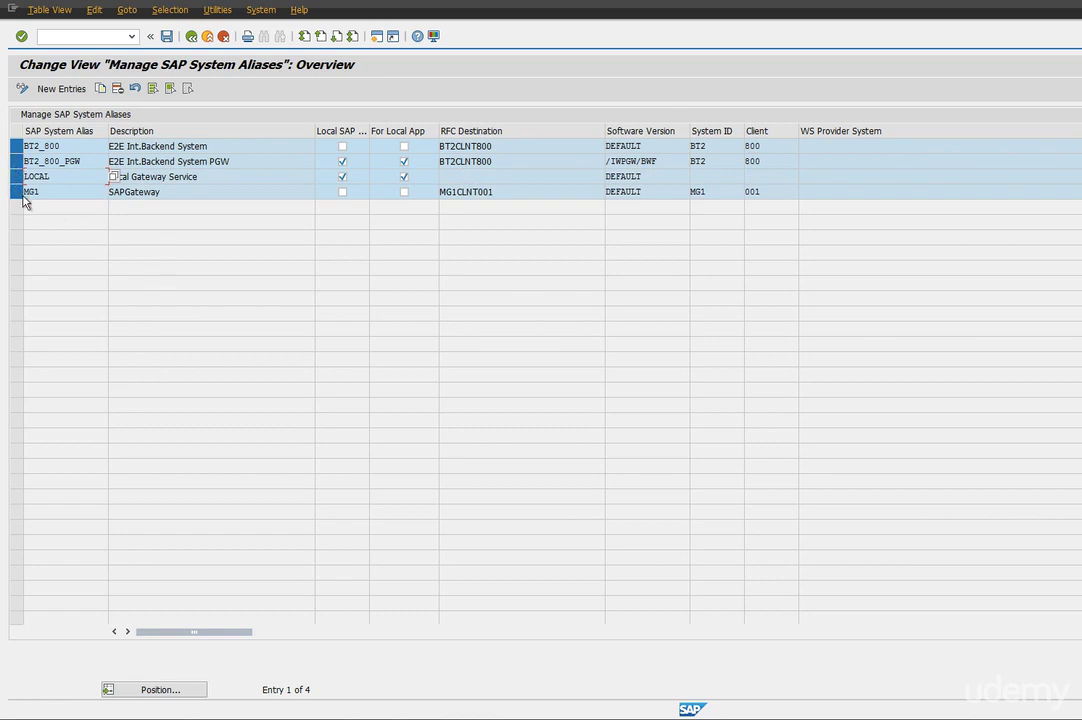
left_click(15, 161)
left_click(15, 146)
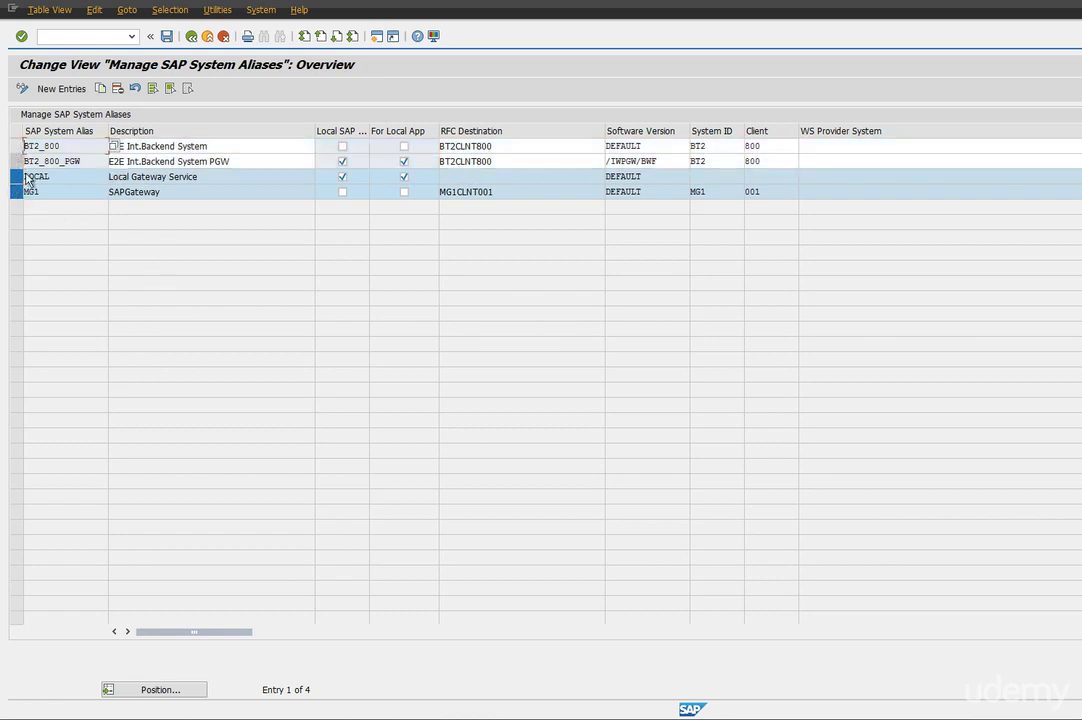
left_click(15, 191)
left_click(15, 176)
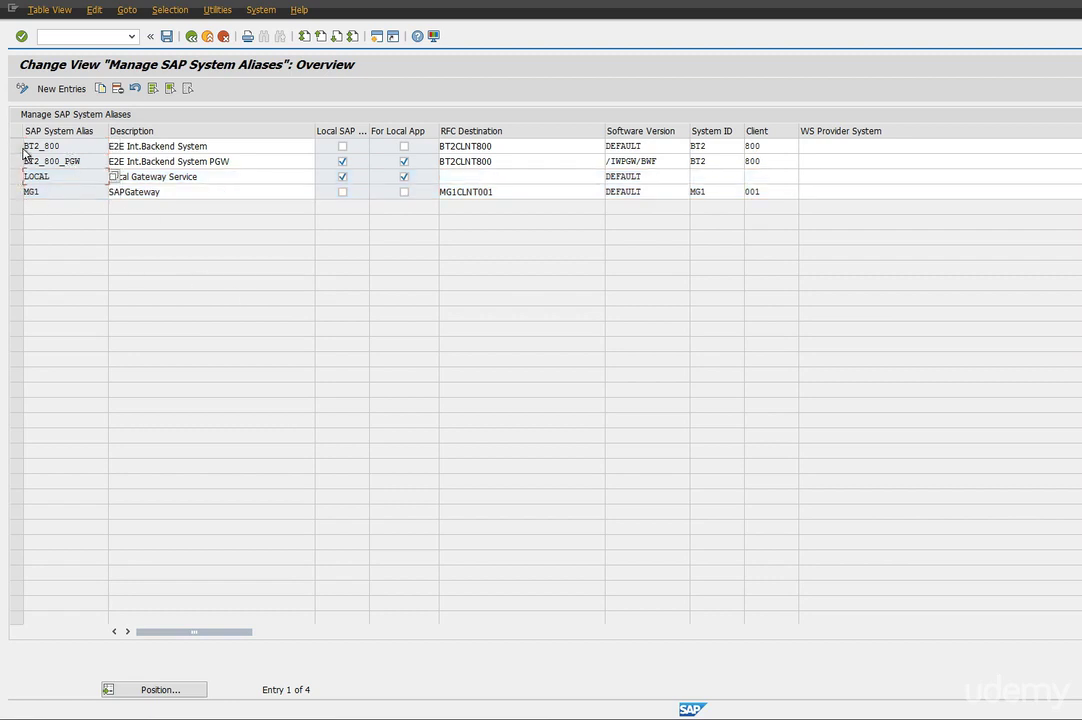
Step: Select the BT2_800 alias entry and examine its RFC destination, software version, system ID and client
left_click(15, 146)
left_click_drag(69, 147, 22, 147)
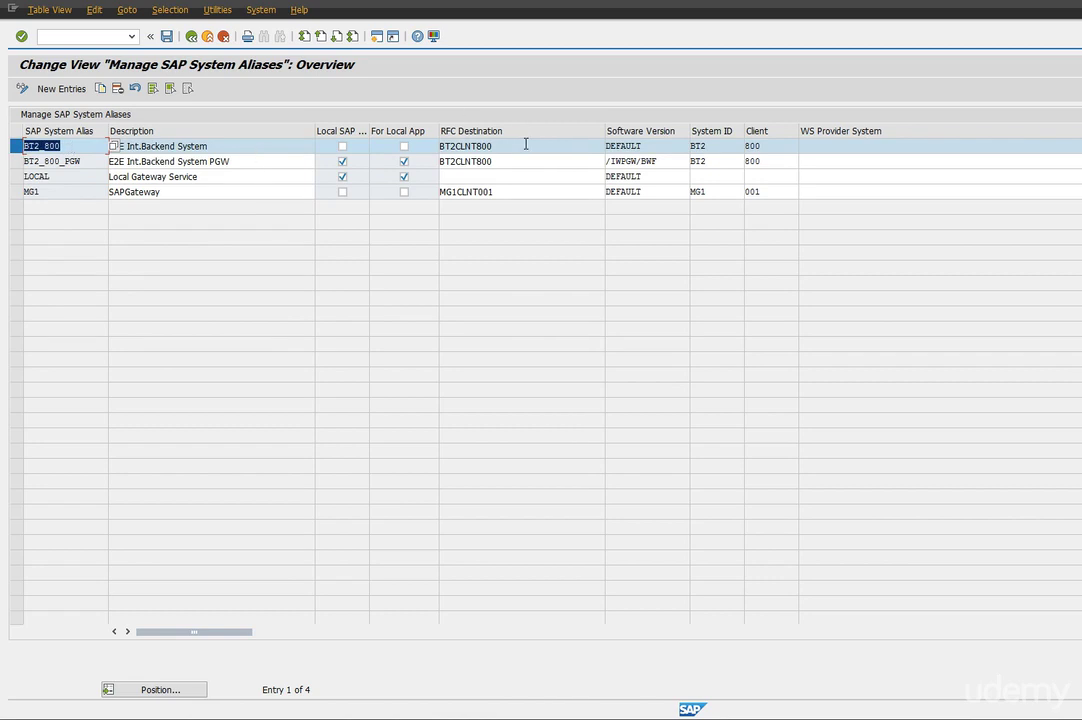
left_click(546, 146)
left_click(668, 146)
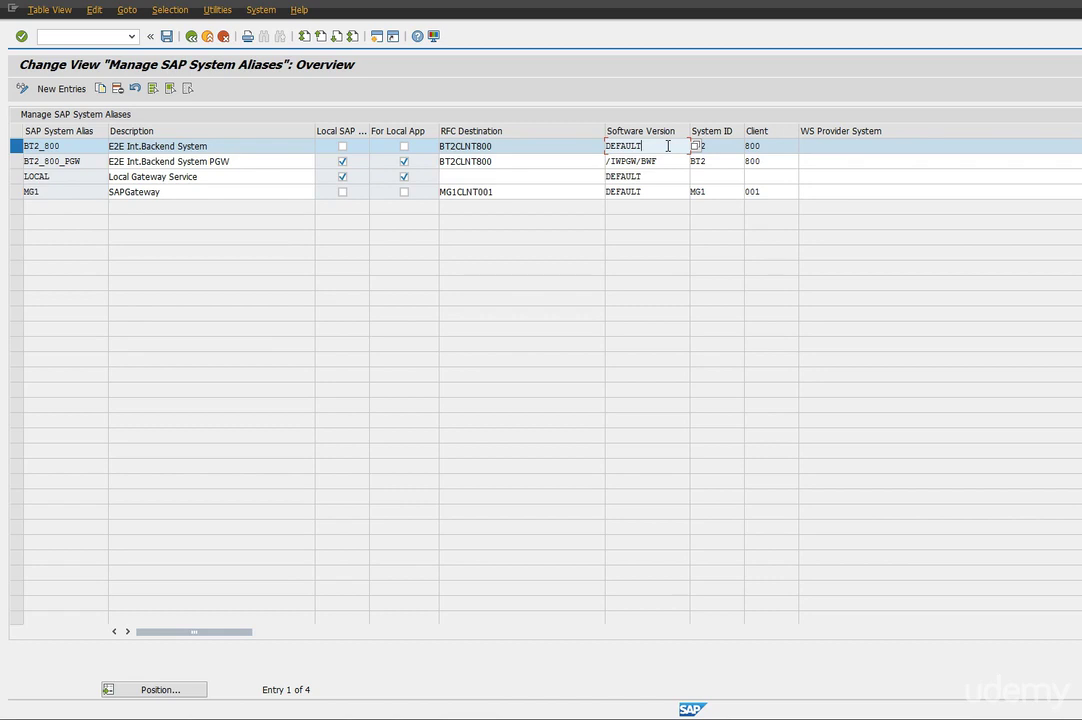
left_click_drag(668, 146, 598, 146)
left_click(720, 147)
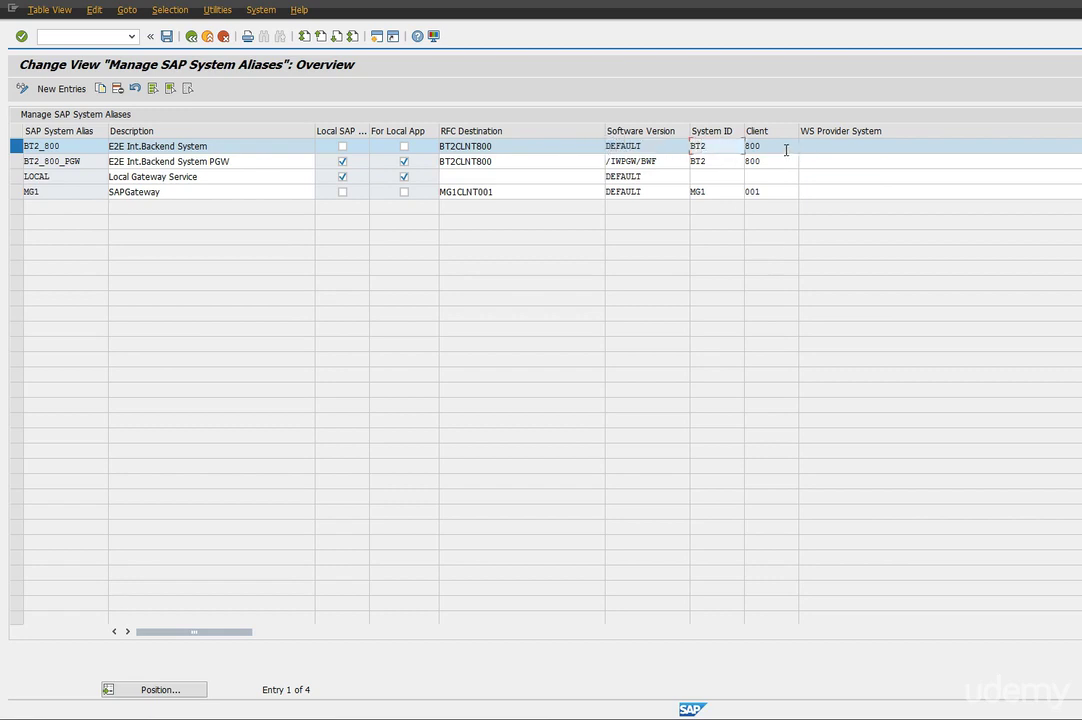
left_click(785, 149)
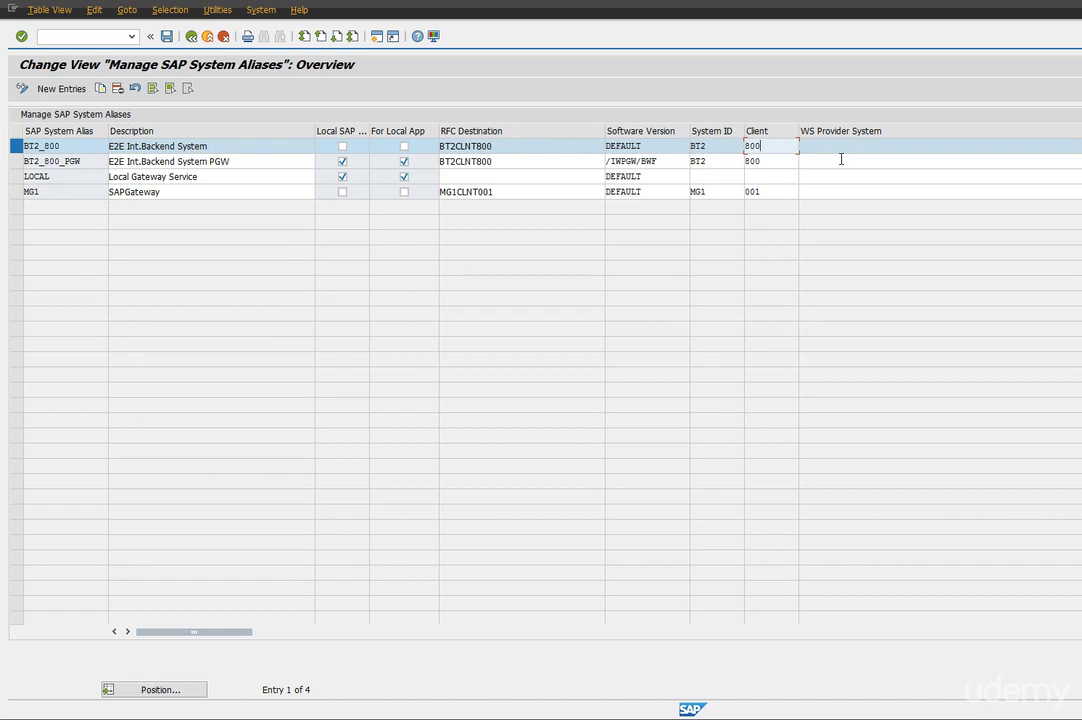
Step: Check the software version and client of alias BT2_800_PGW, and save the system aliases before returning to the IMG structure
left_click_drag(80, 161, 20, 163)
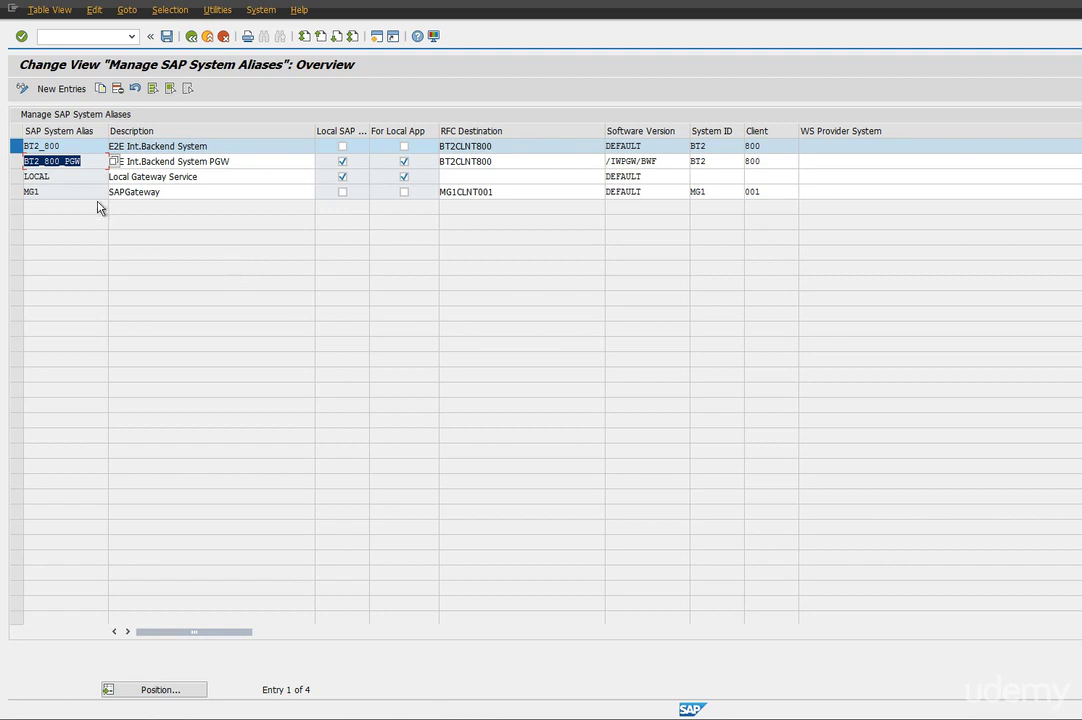
left_click(83, 161)
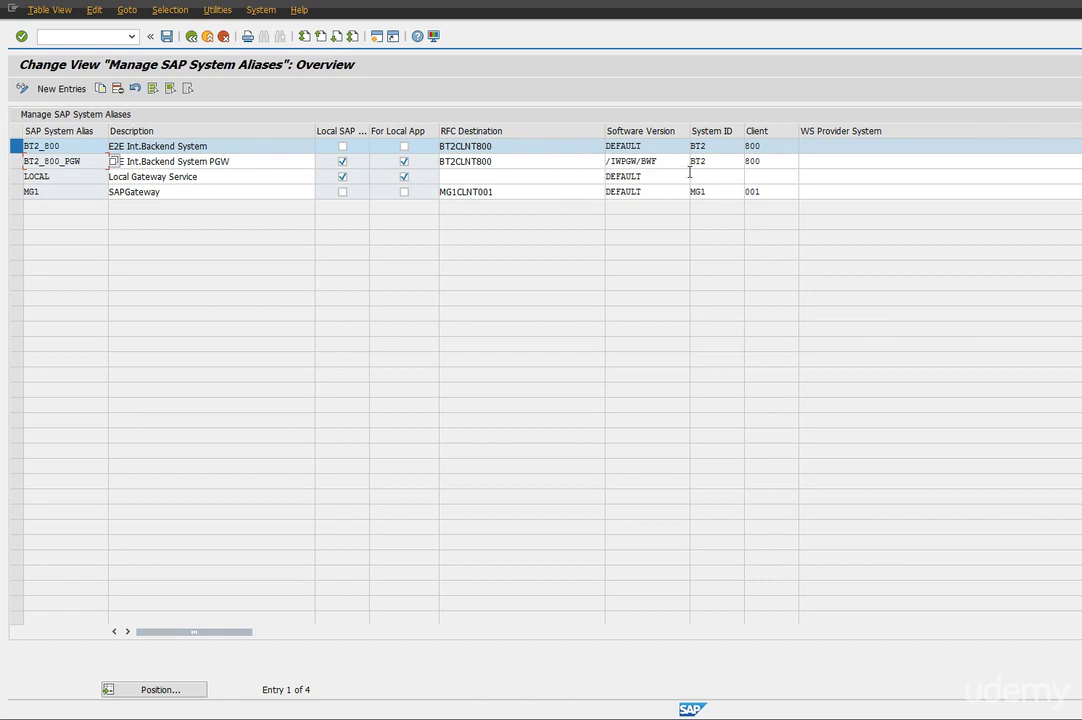
left_click(671, 161)
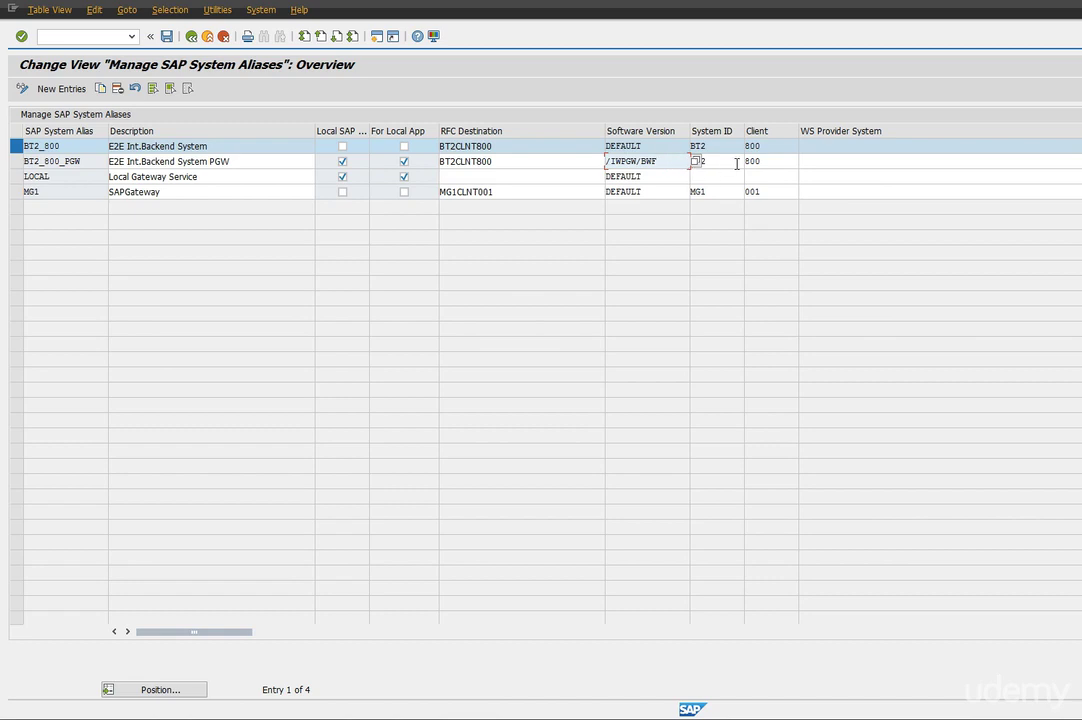
left_click(776, 162)
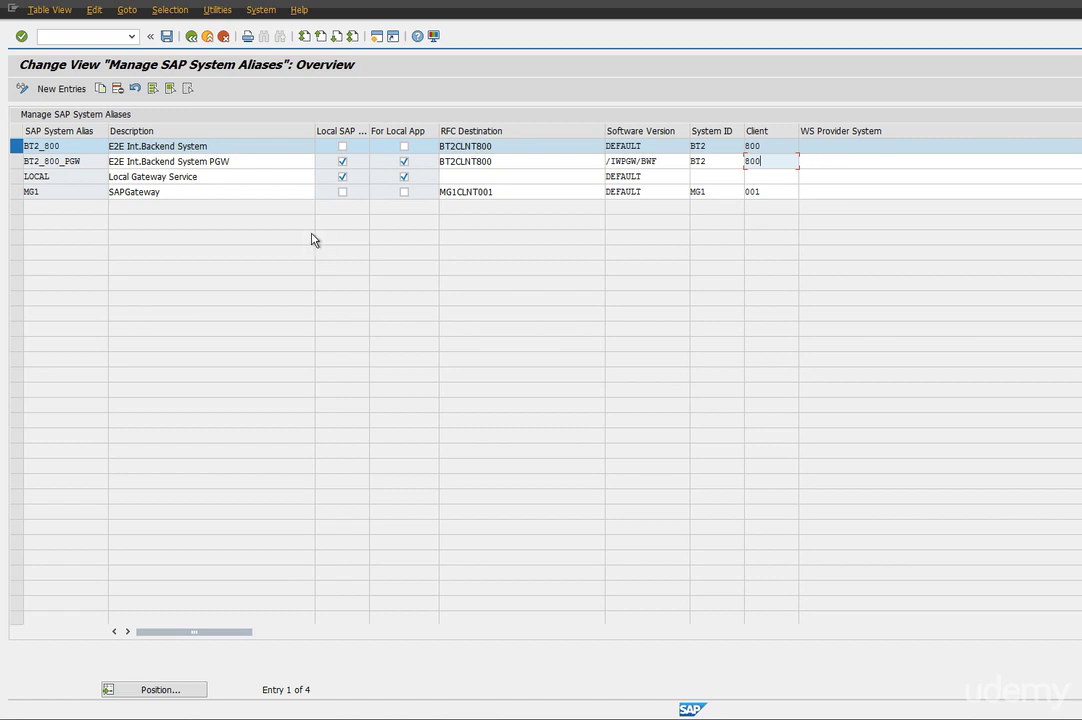
key("ctrl+s")
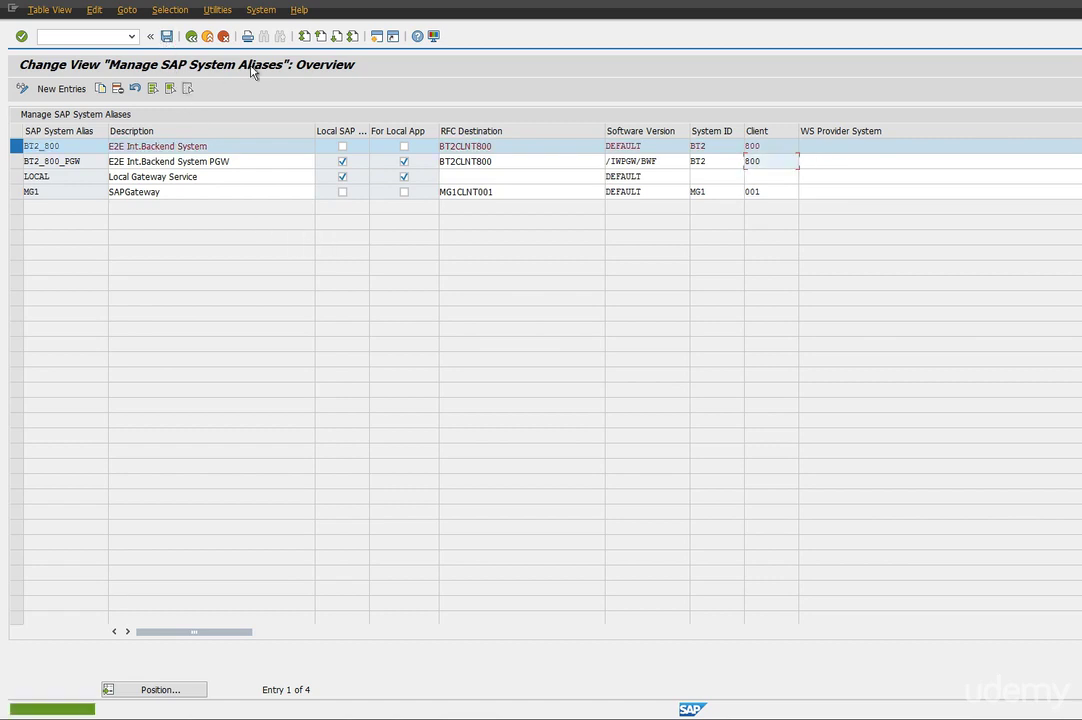
left_click(192, 38)
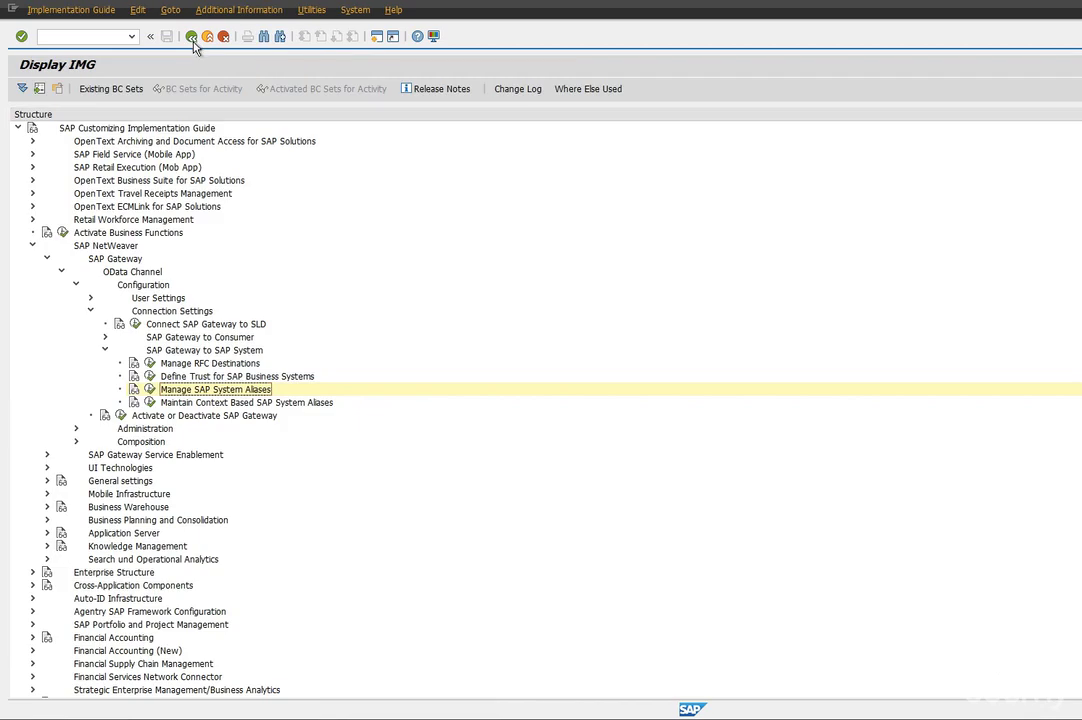